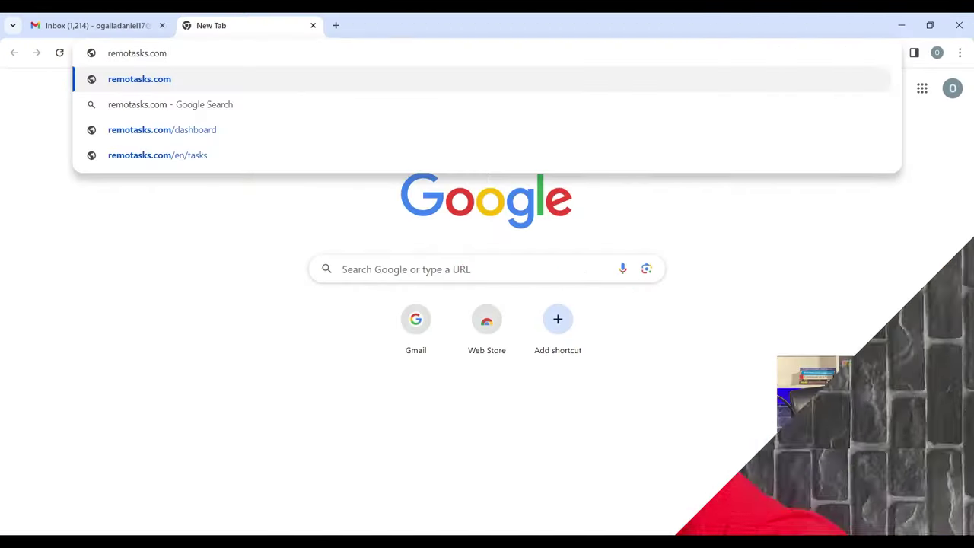
- Load remotasks.com, accept the Terms of Service and EU DPA, and start signing up with Google
key(Return)
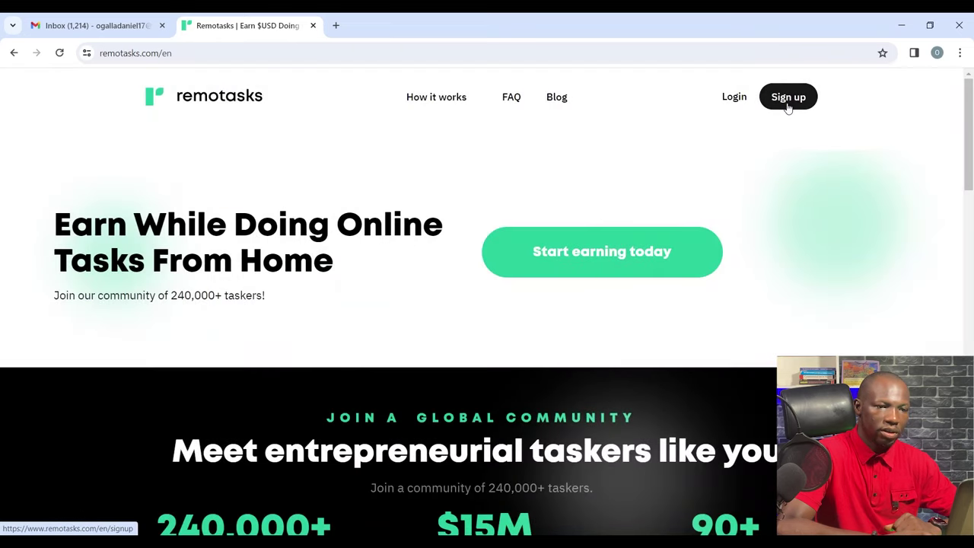
click(788, 104)
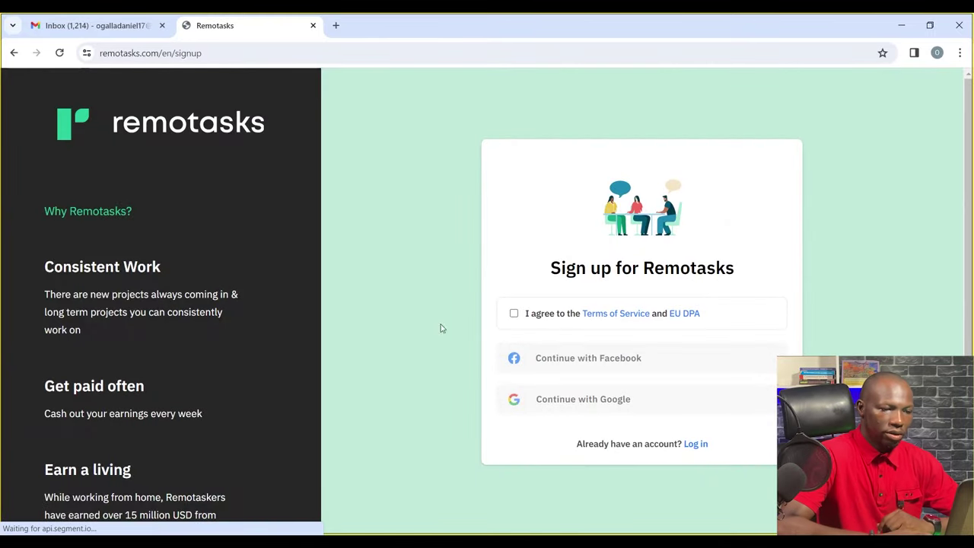
click(514, 314)
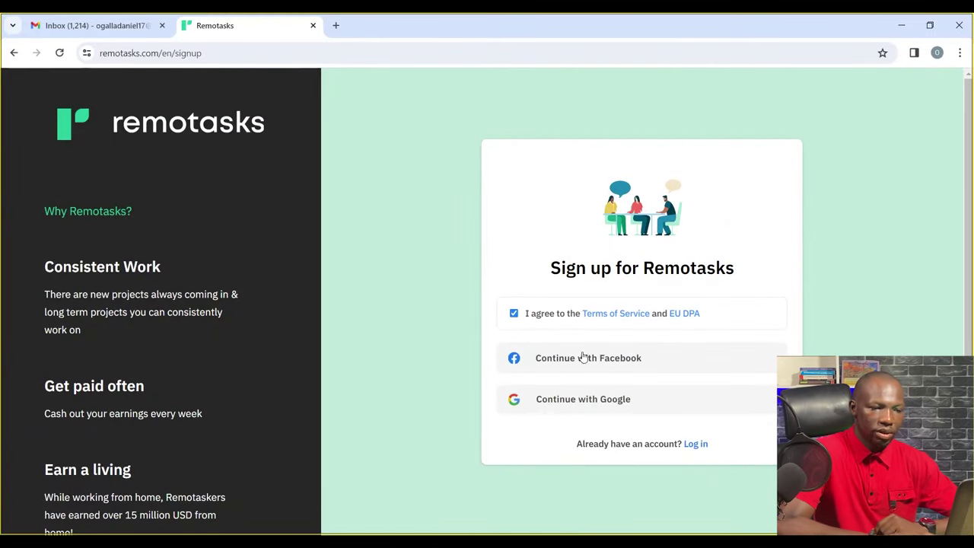
click(571, 411)
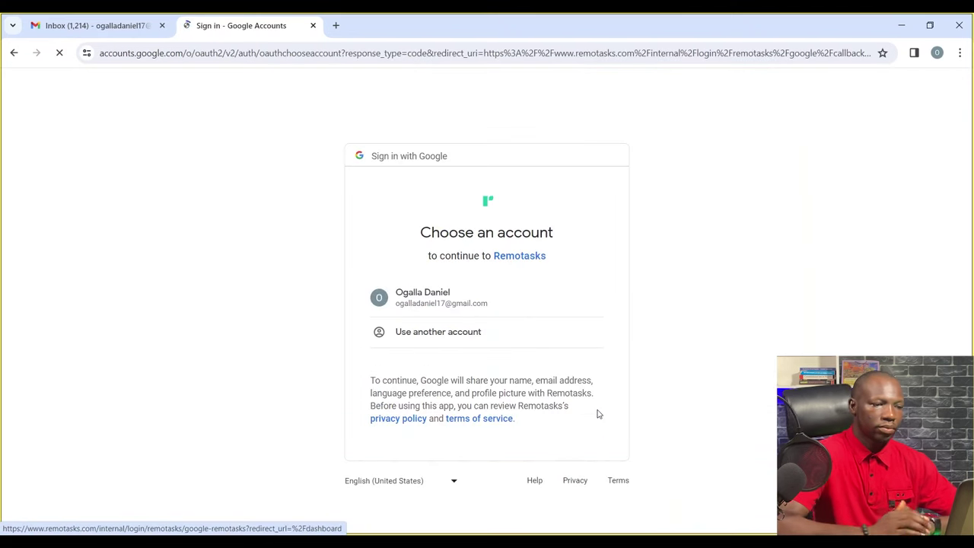
- Sign in with the Google account and grant Remotasks access, including your age group
click(430, 304)
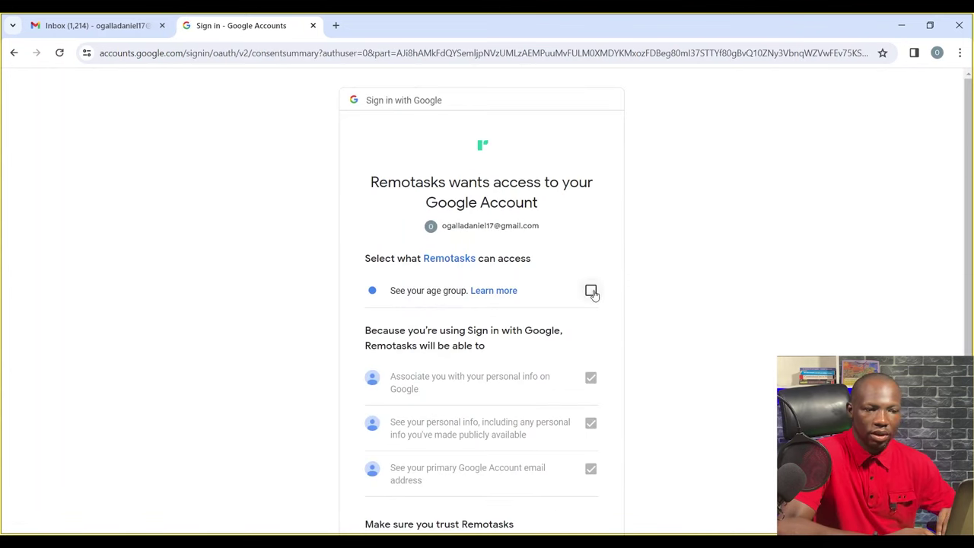
click(591, 293)
scroll(973, 247, down, 3)
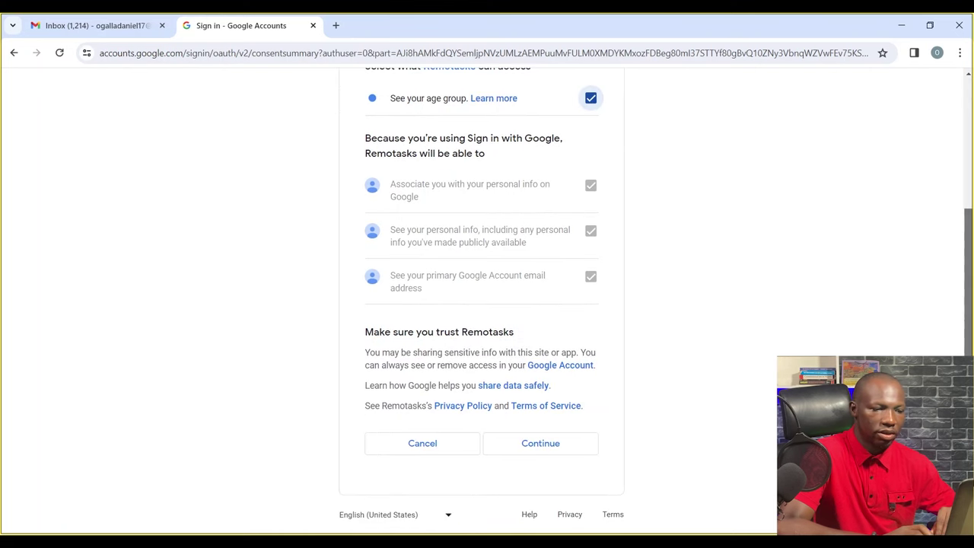
click(554, 444)
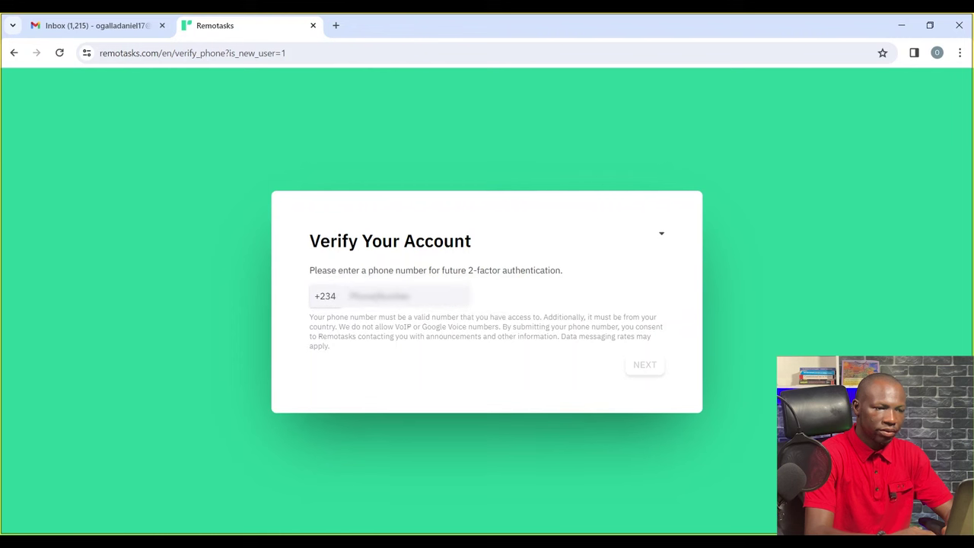
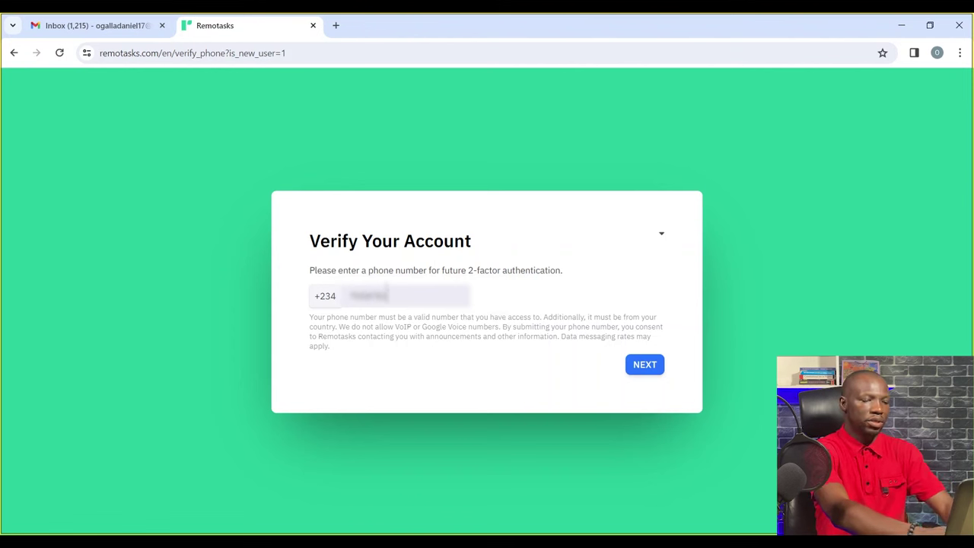
- Verify the account by submitting your phone number and the SMS verification code
click(654, 366)
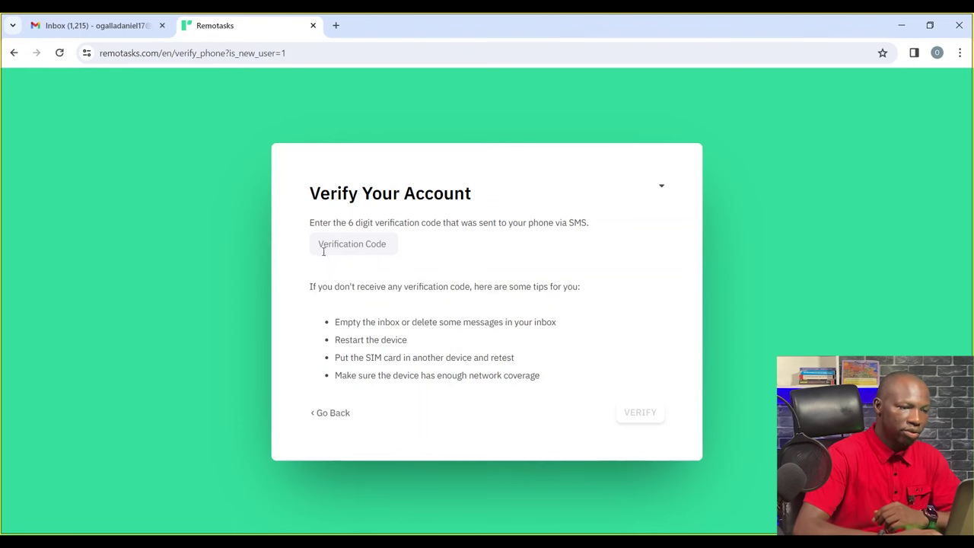
click(349, 244)
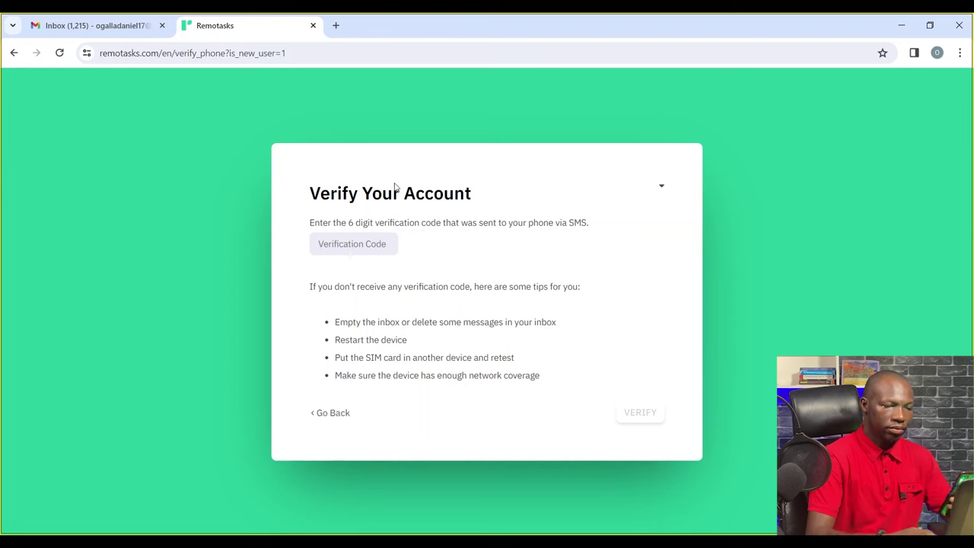
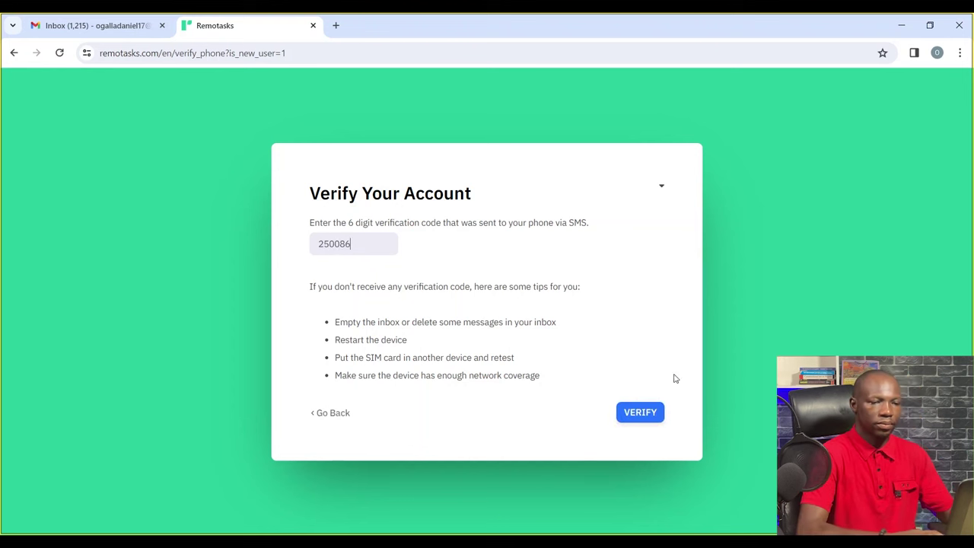
click(649, 425)
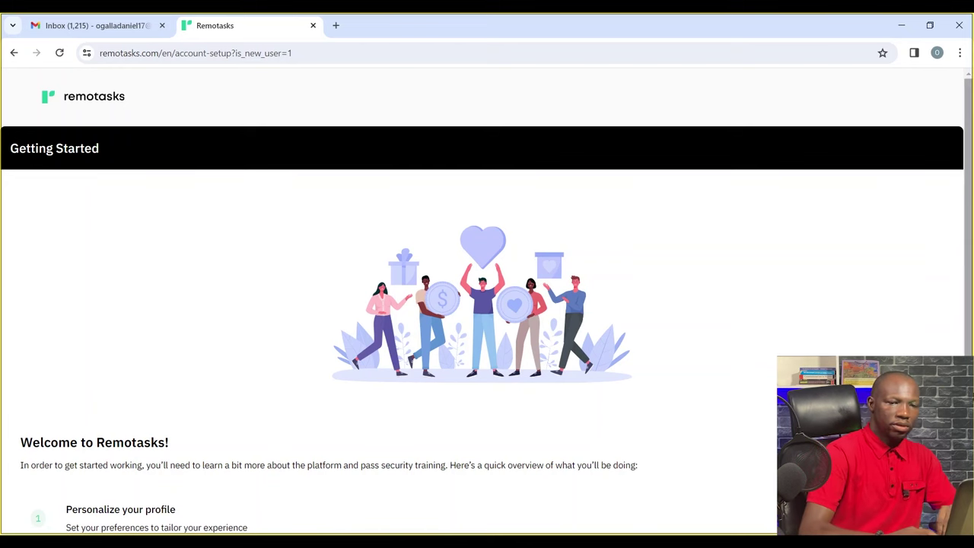
- Complete profile setup with location Nigeria and computer RAM More than 8GB
scroll(649, 426, down, 3)
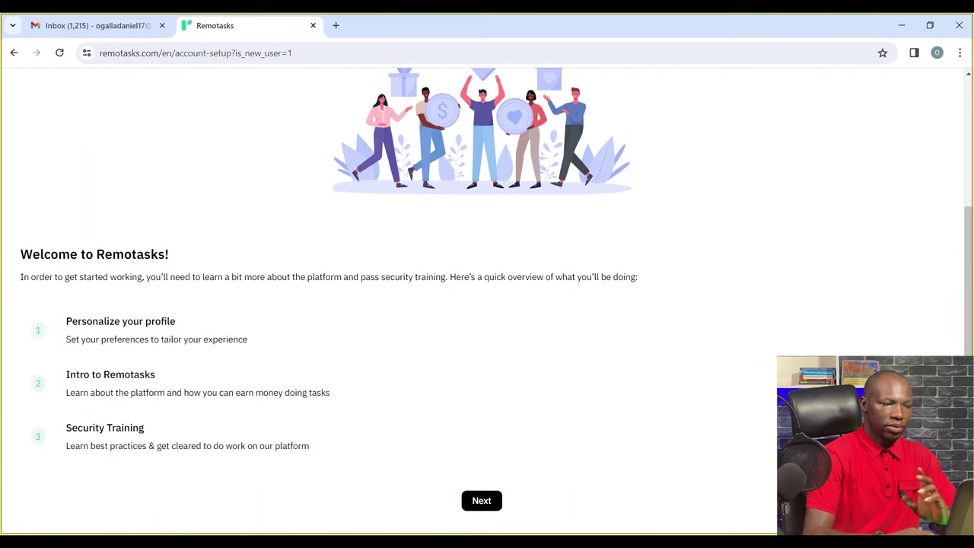
click(487, 502)
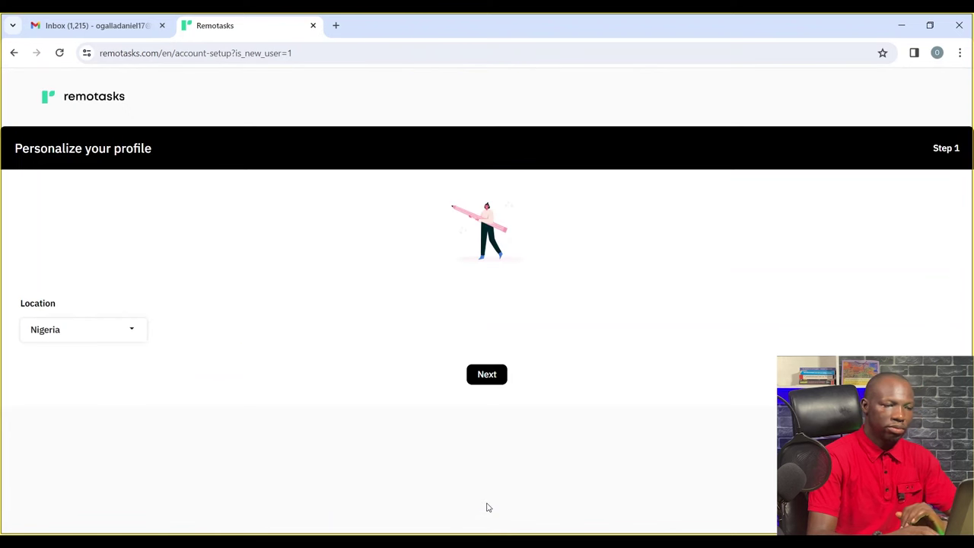
click(482, 376)
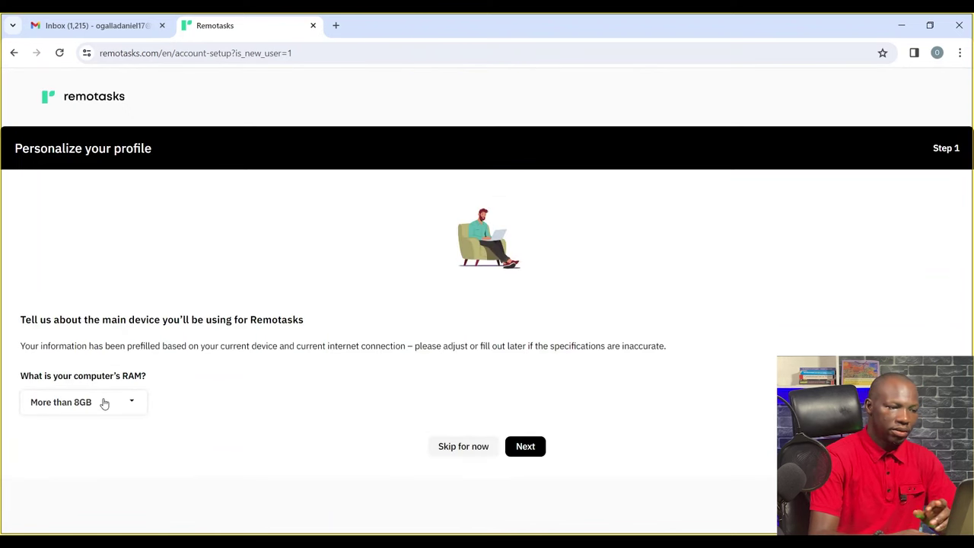
click(104, 405)
click(102, 403)
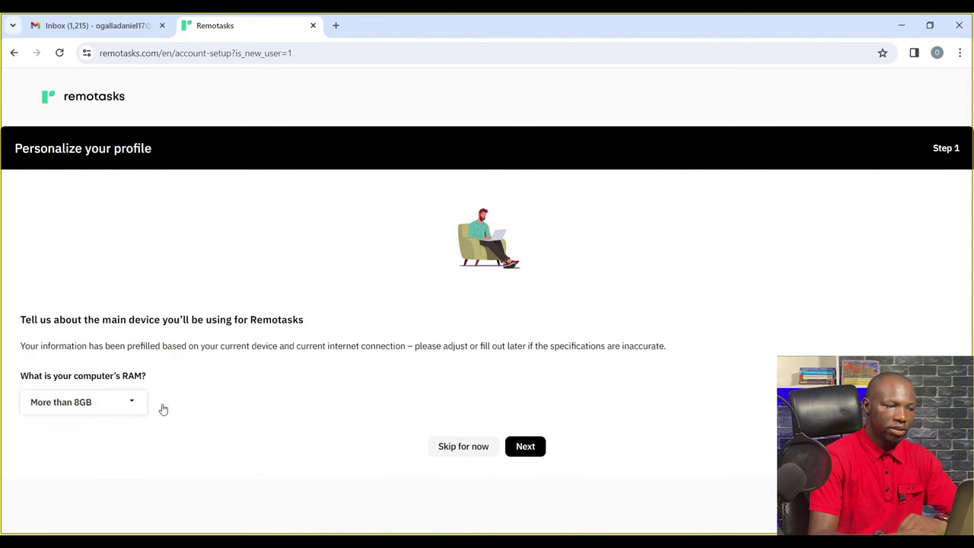
click(516, 449)
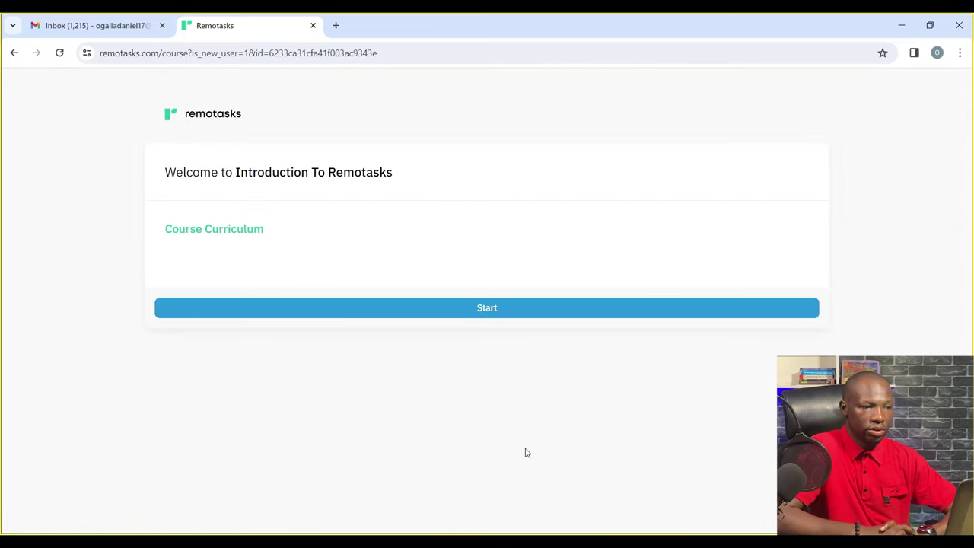
- Start the Introduction To Remotasks course and advance through the intro pages to the first security lesson
click(509, 309)
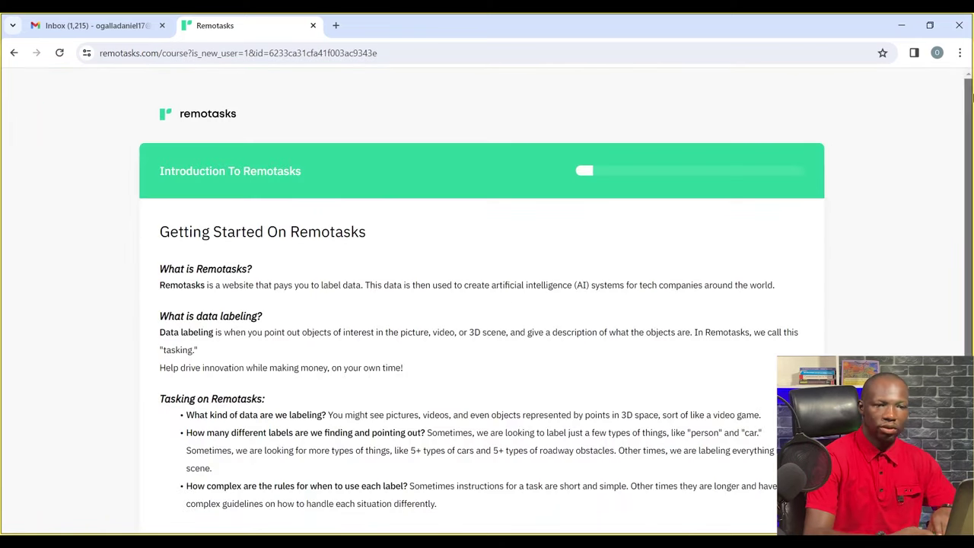
scroll(969, 89, down, 2)
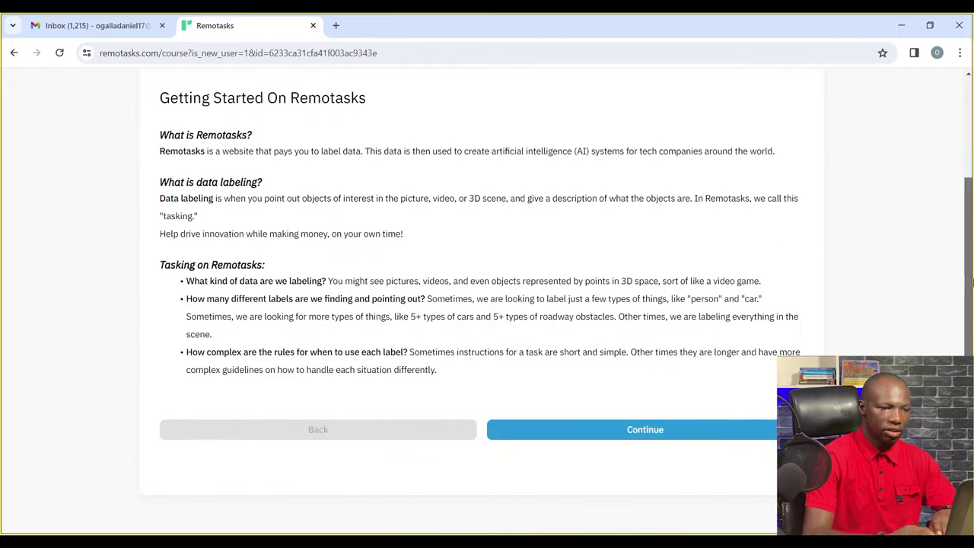
click(624, 430)
scroll(628, 426, down, 5)
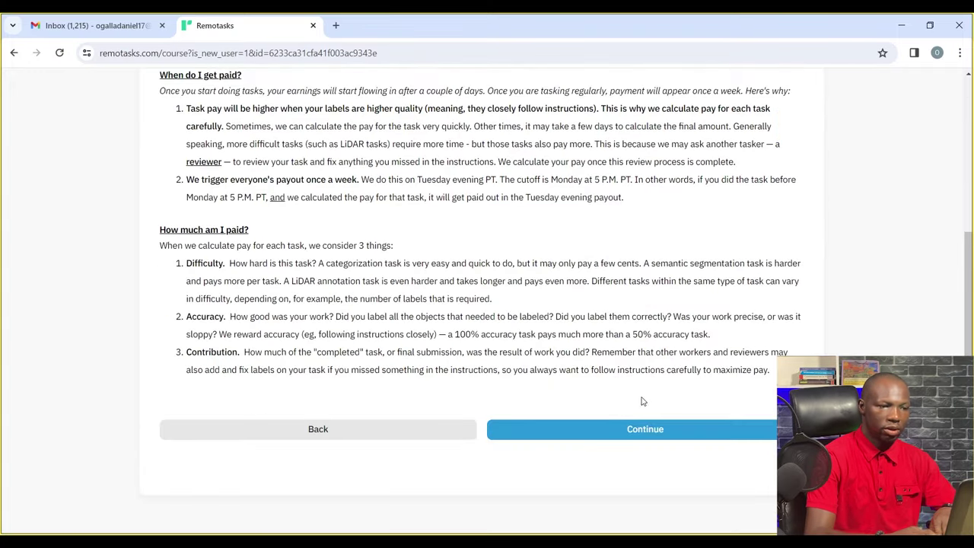
click(652, 433)
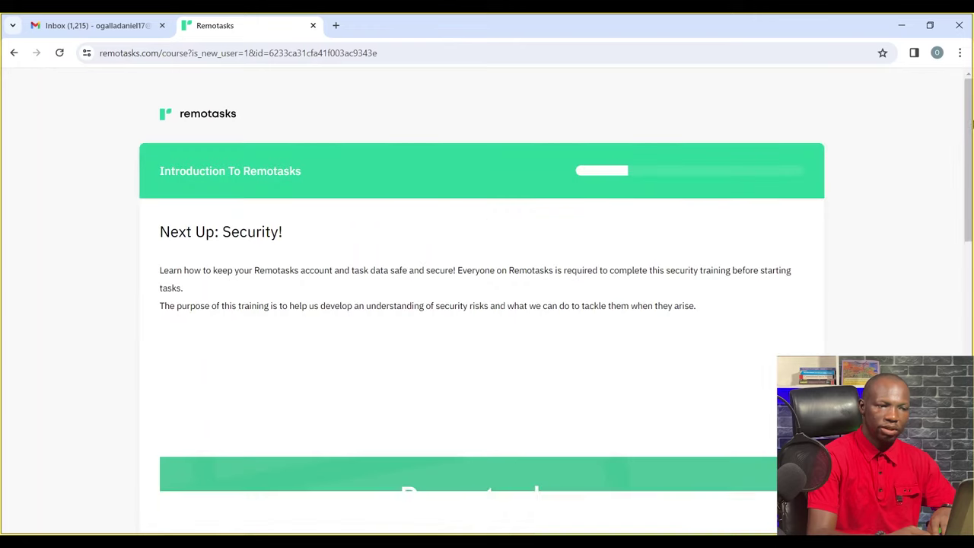
scroll(583, 396, down, 8)
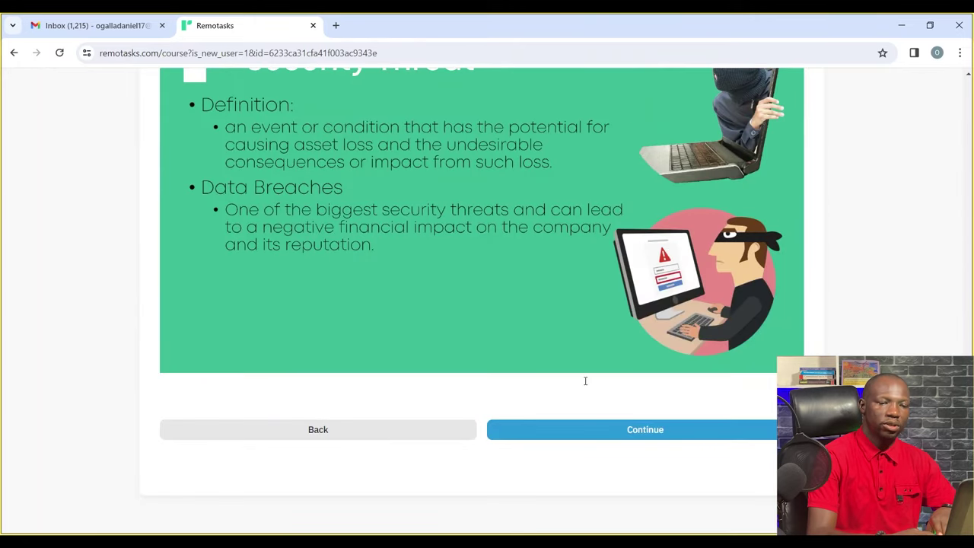
click(601, 435)
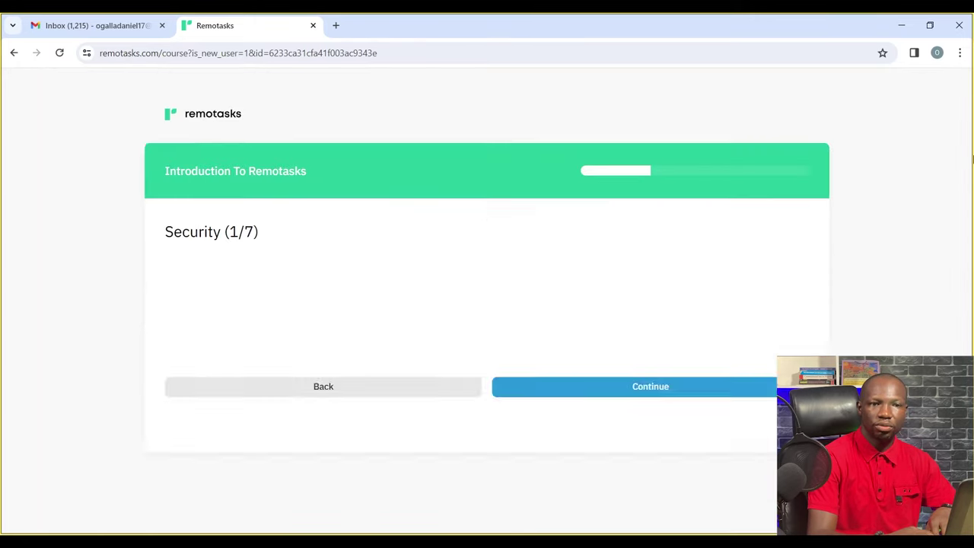
- Read through Security lessons 1 and 2 and continue to the Security (3/7) question
scroll(482, 304, down, 10)
scroll(636, 383, down, 3)
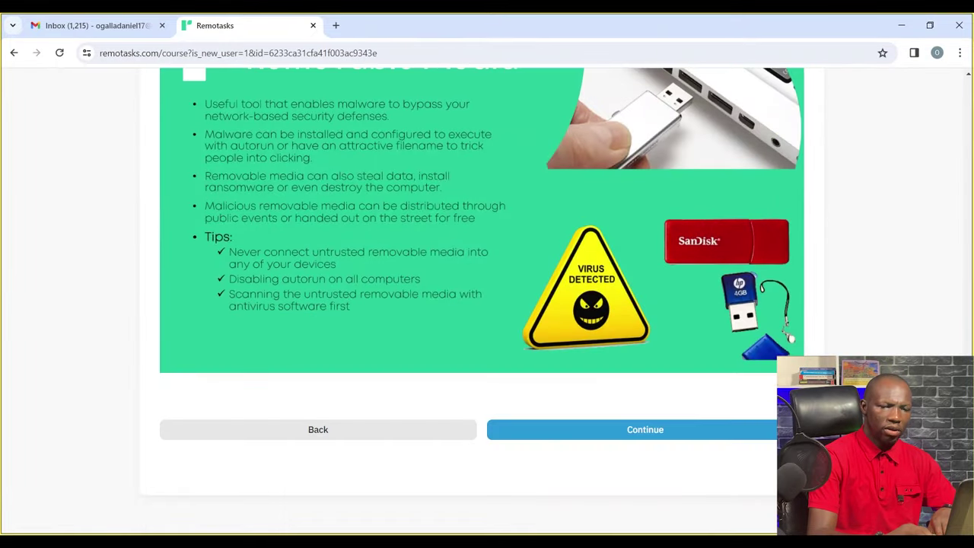
click(600, 435)
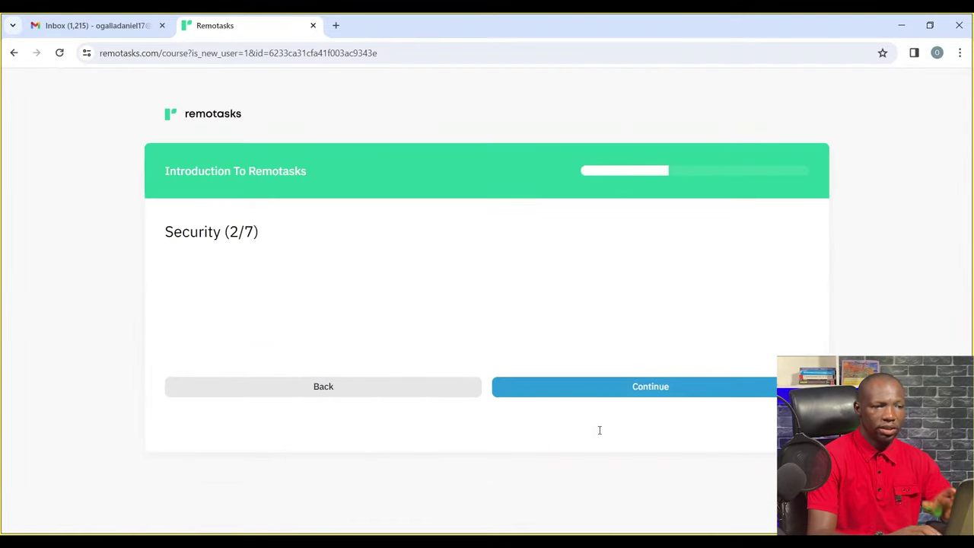
key(ctrl+a)
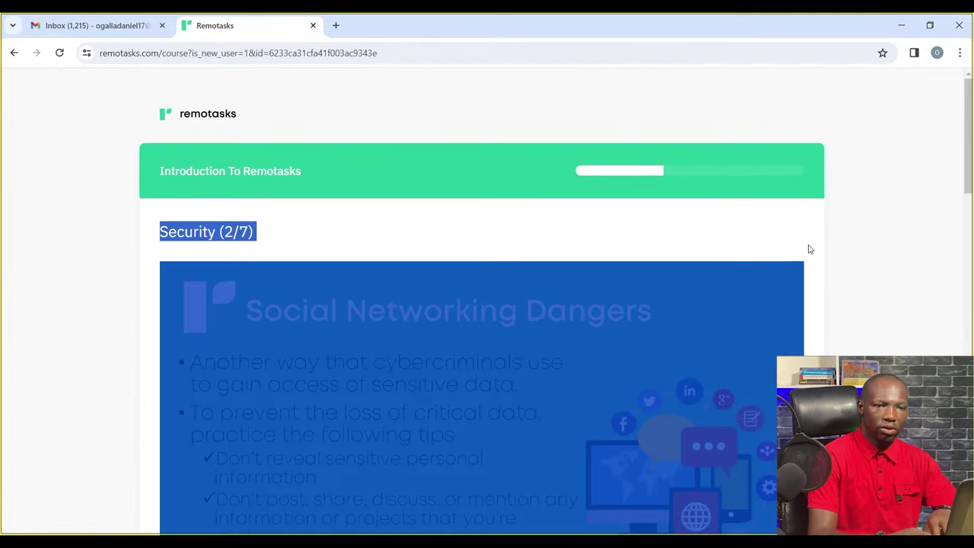
click(866, 235)
scroll(866, 235, down, 15)
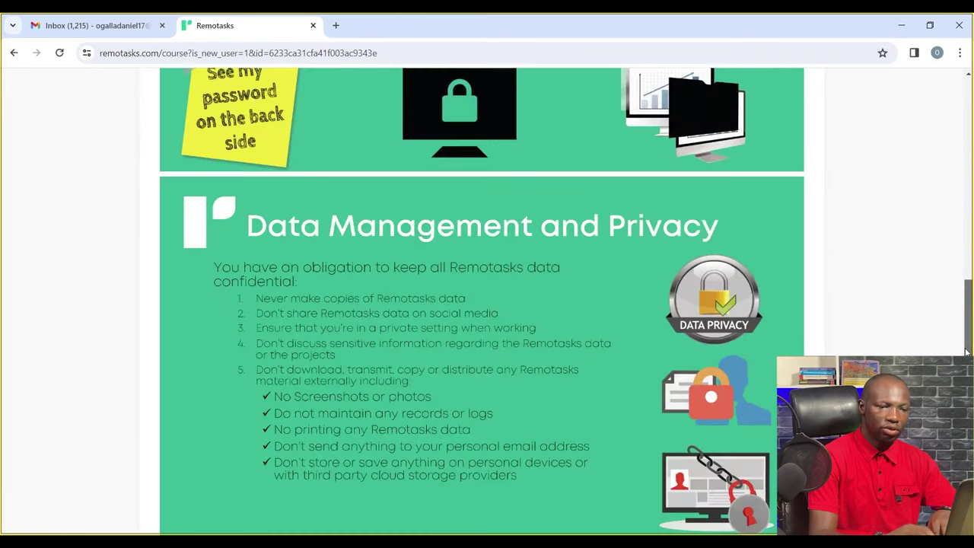
click(627, 440)
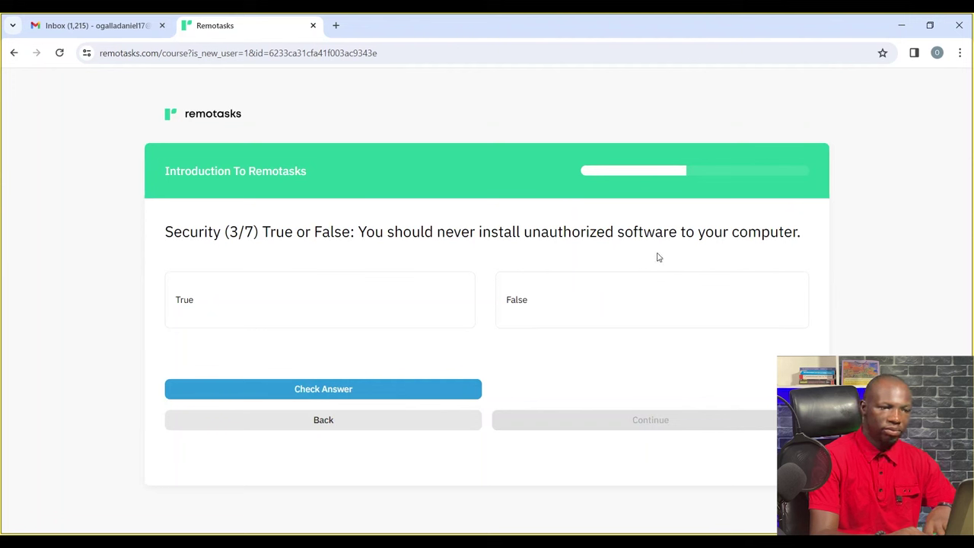
- Answer True on unauthorized software and pick the random mixed-character password as strongest
click(340, 321)
click(387, 393)
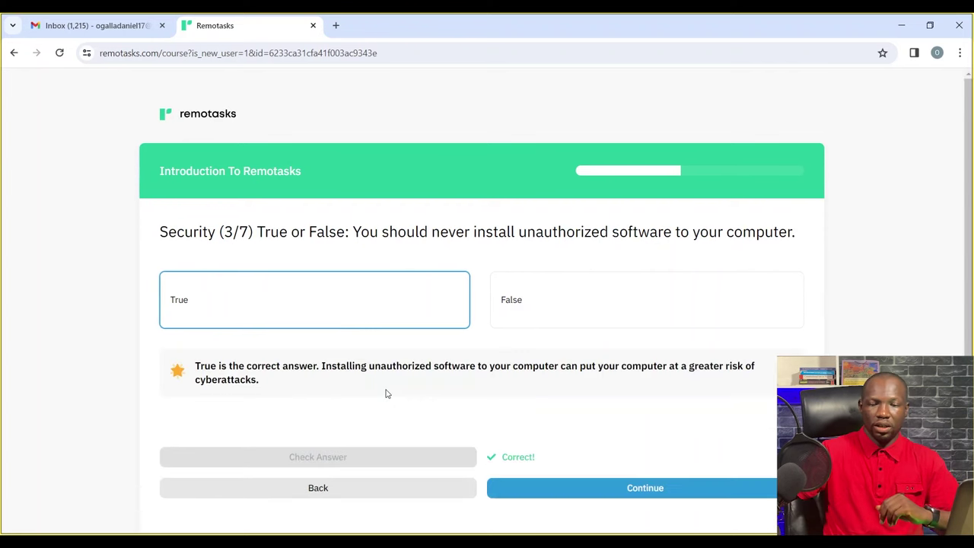
click(696, 493)
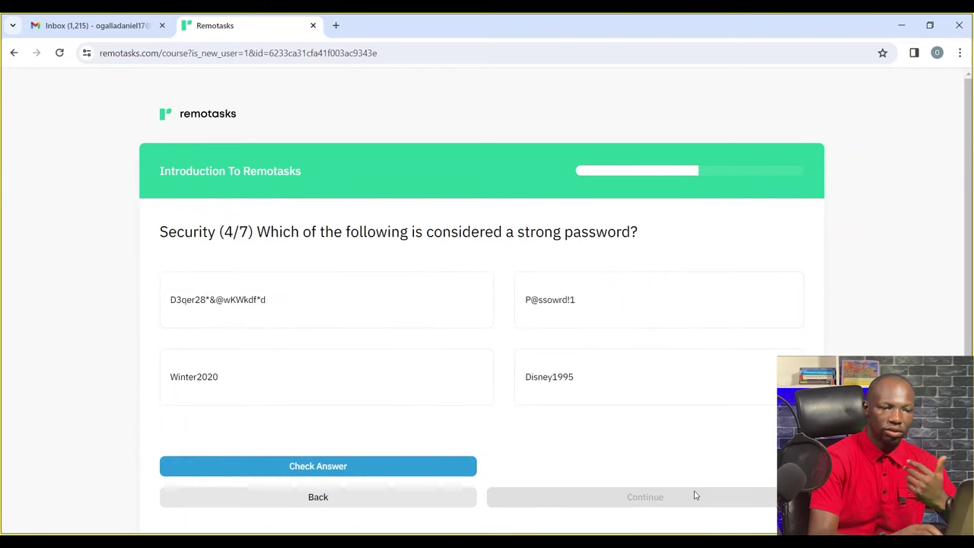
click(339, 312)
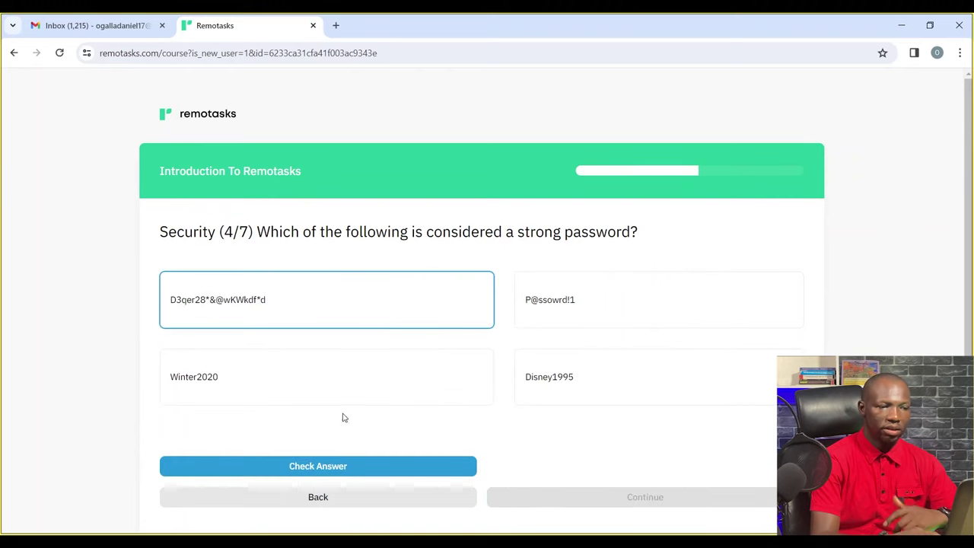
click(363, 467)
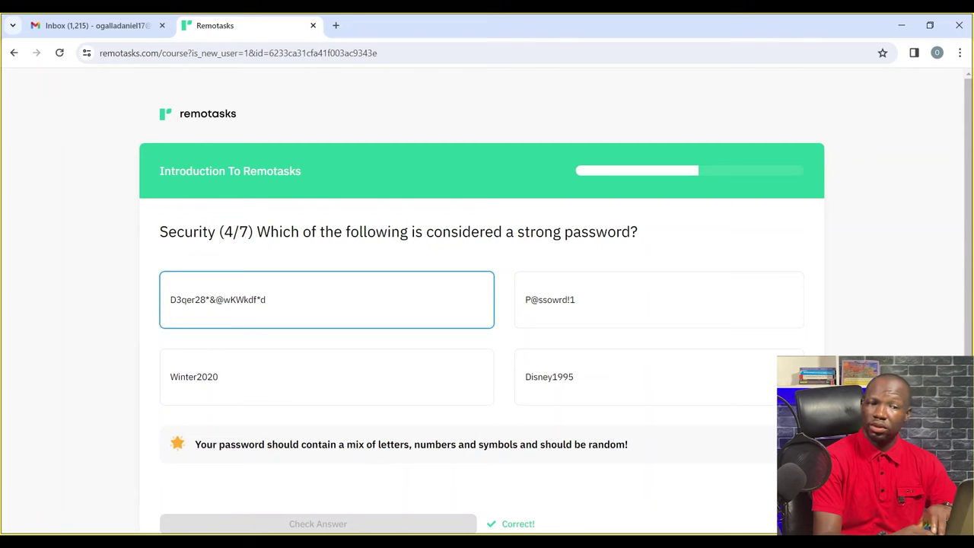
scroll(652, 413, down, 2)
click(641, 442)
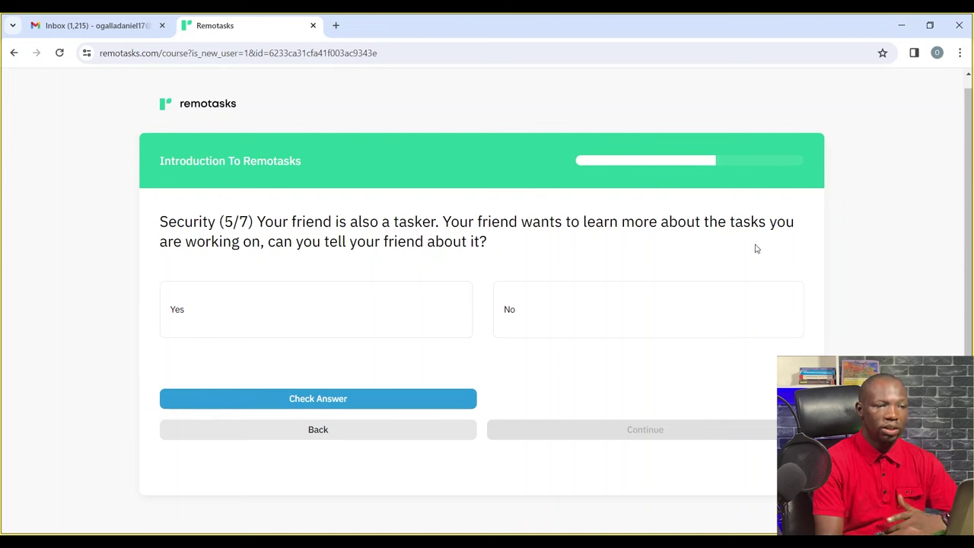
- Answer No, No and True on telling friends, social media posting and phishing questions
click(654, 321)
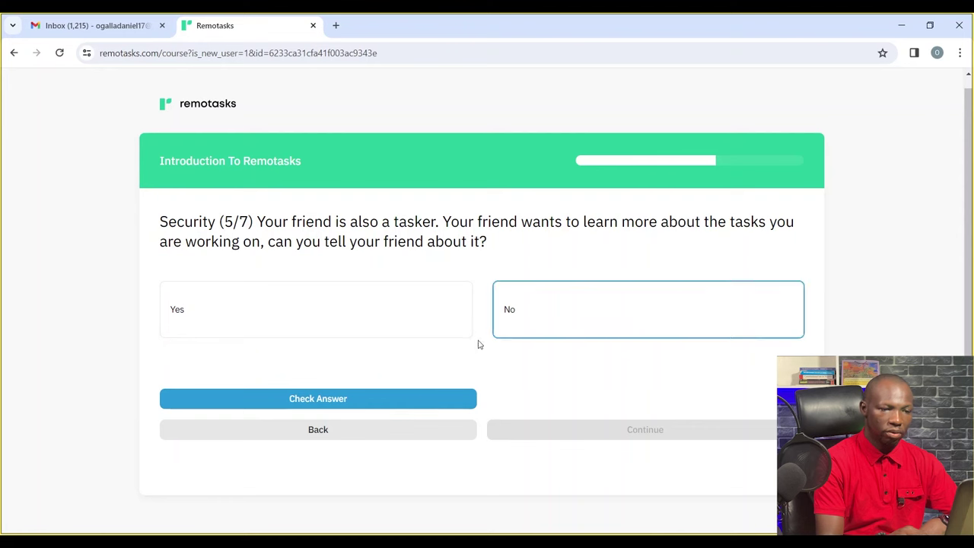
click(449, 398)
click(589, 496)
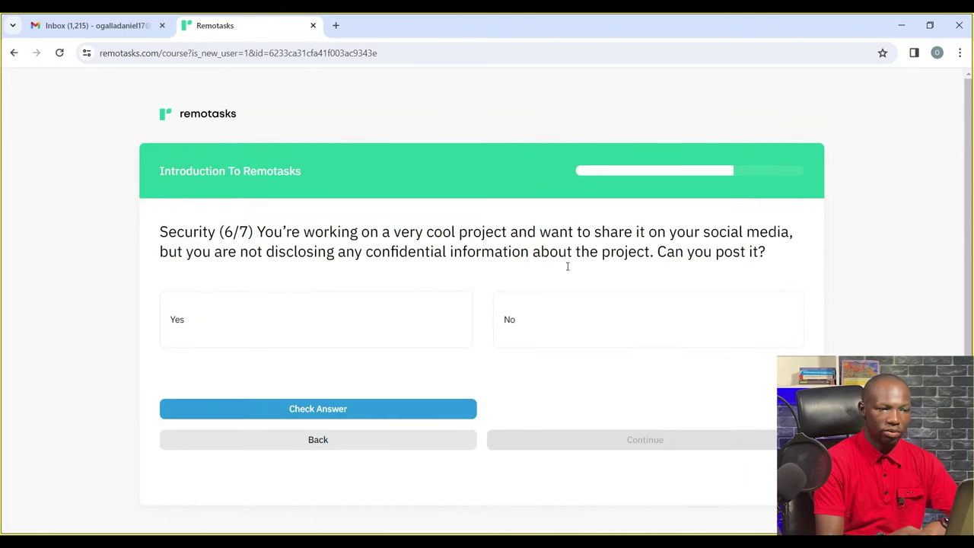
click(556, 336)
click(423, 409)
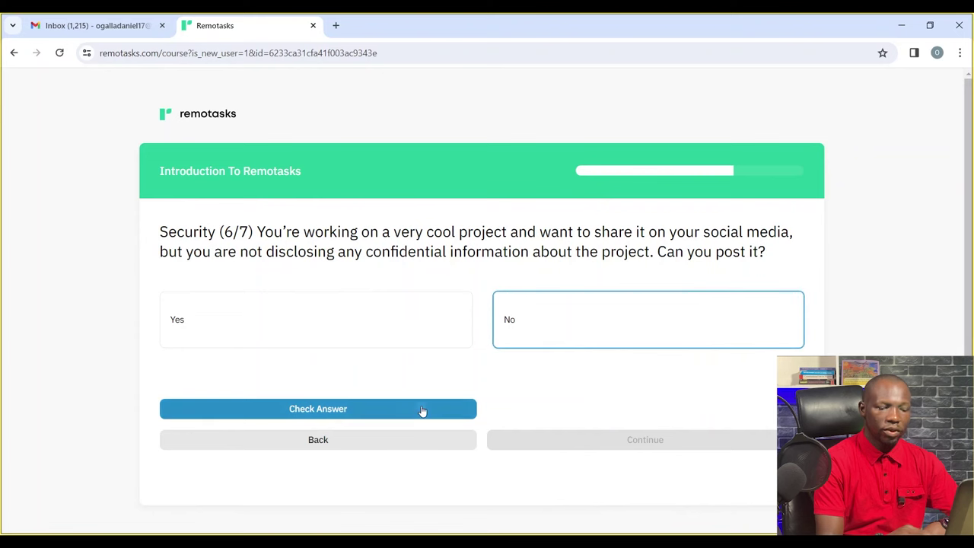
click(627, 496)
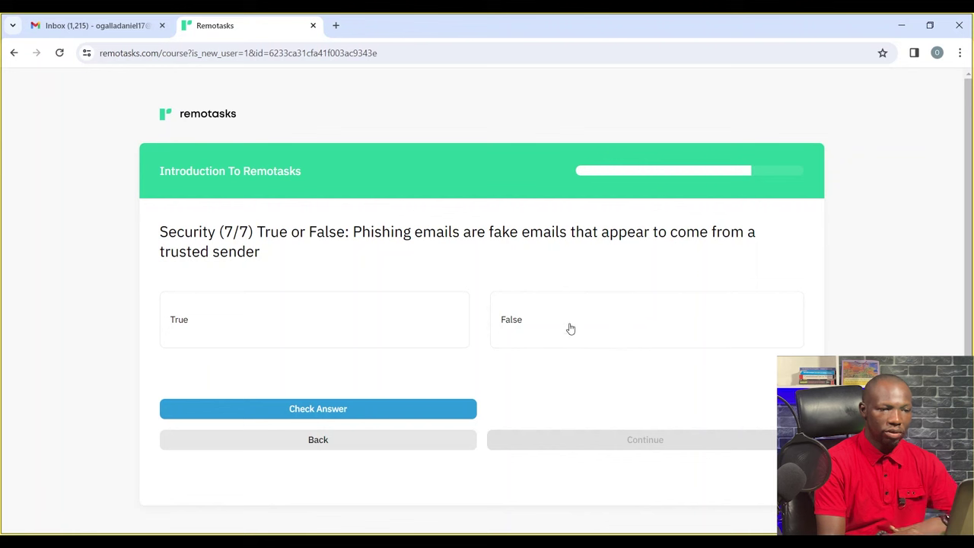
click(571, 329)
click(396, 334)
click(420, 407)
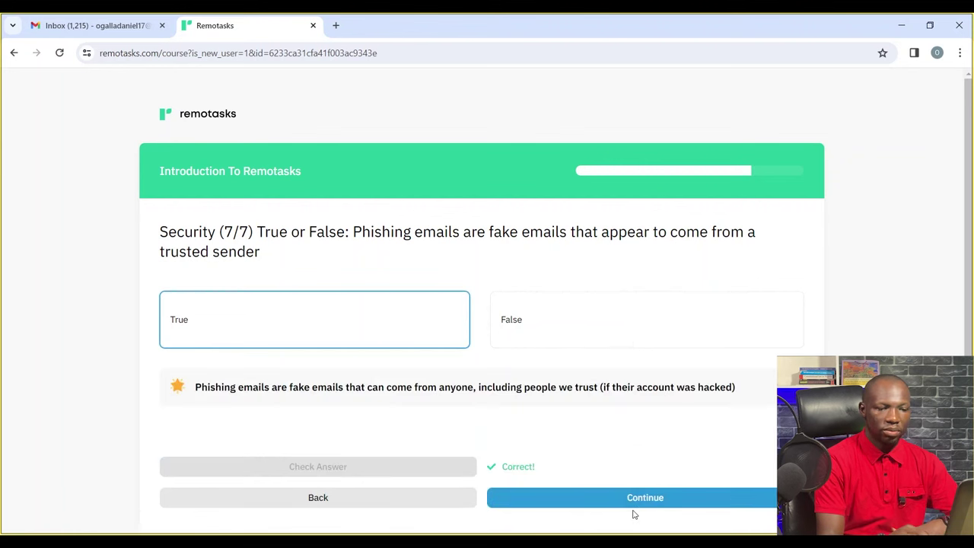
click(634, 503)
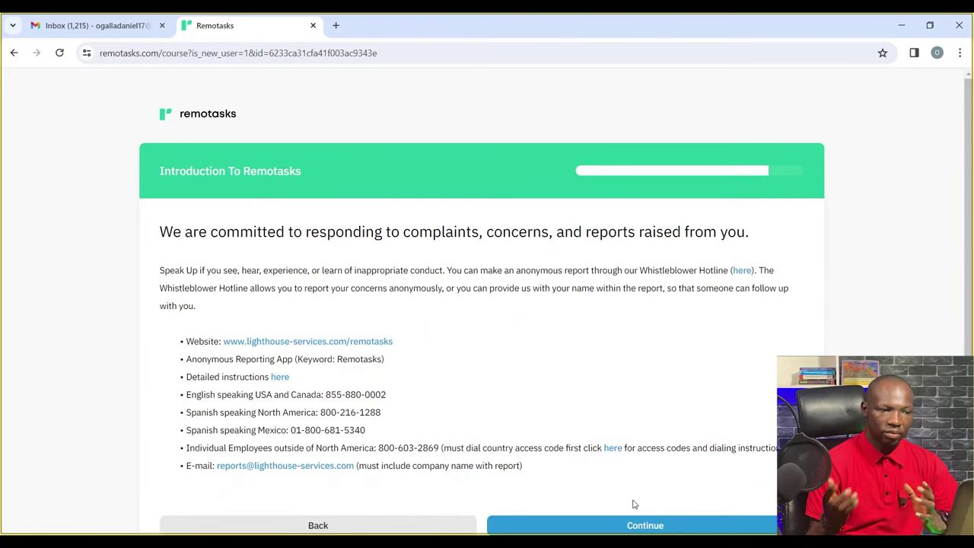
- Visit the whistleblower hotline link, then move past the reporting information page
scroll(685, 426, down, 2)
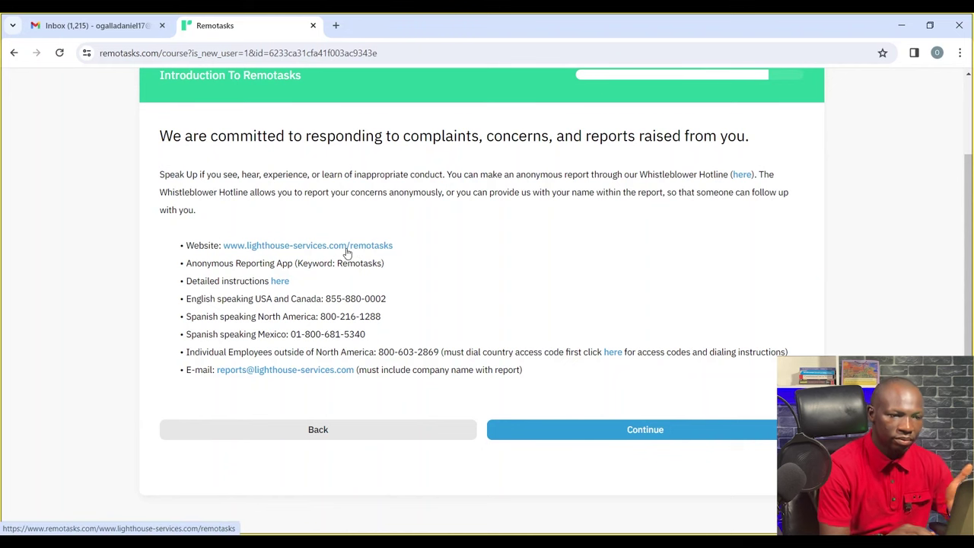
click(347, 252)
click(214, 18)
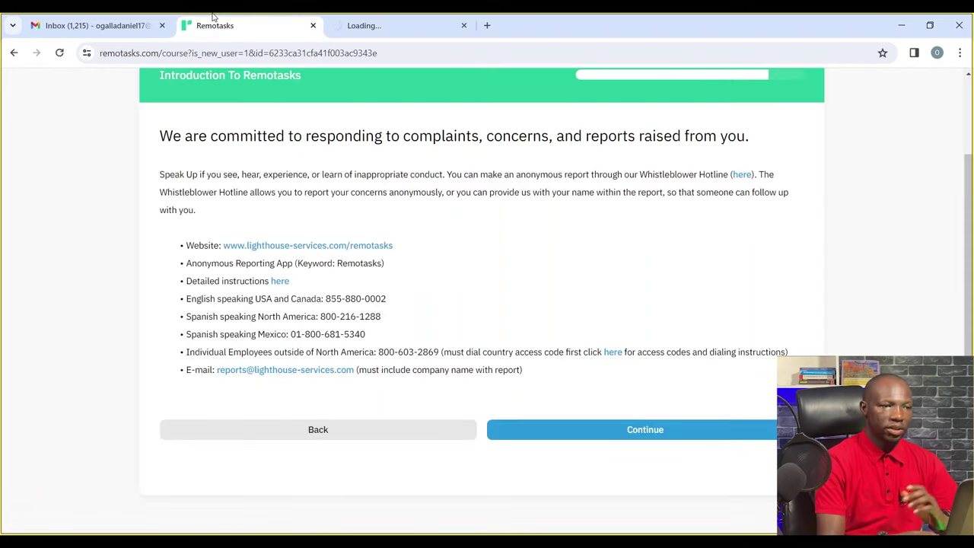
click(630, 431)
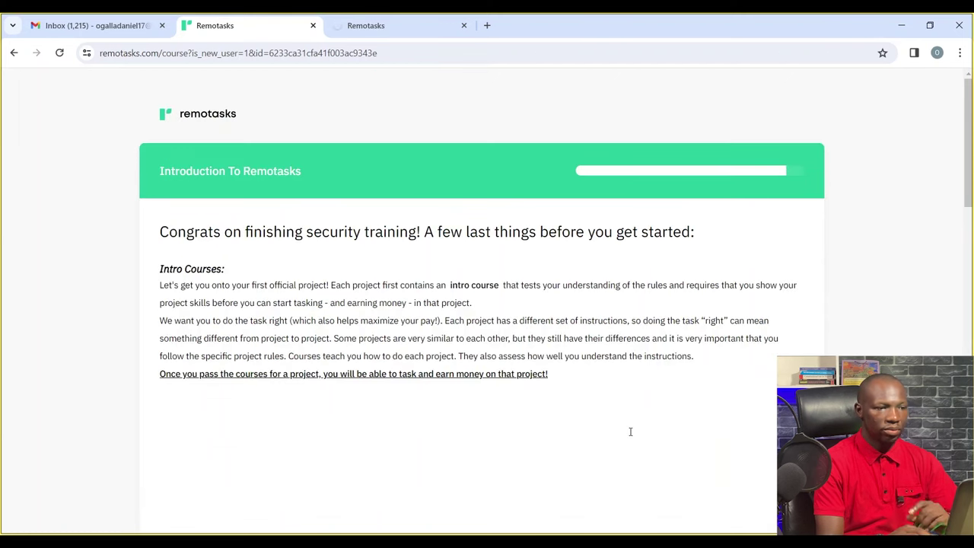
- Finish the onboarding course and start tasking from the completion summary
scroll(607, 423, down, 15)
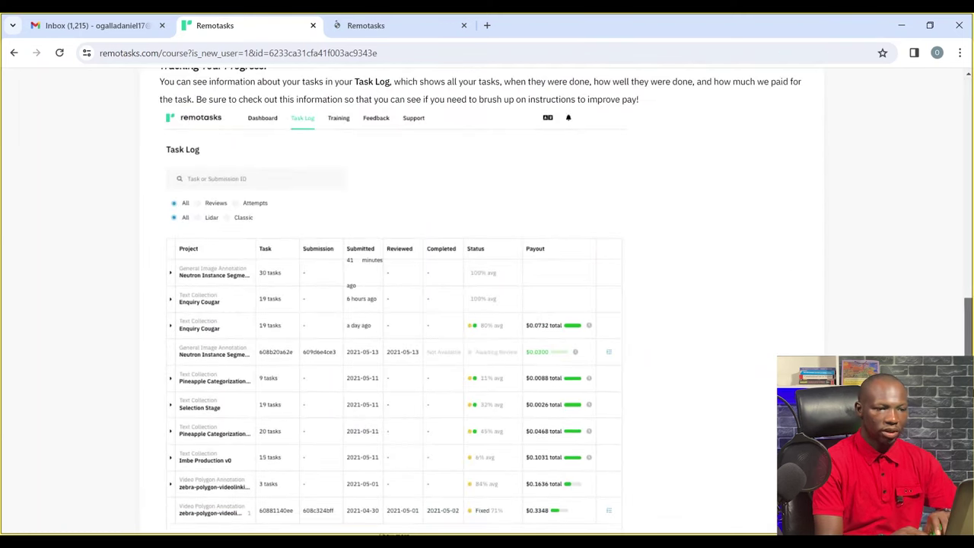
scroll(487, 297, down, 5)
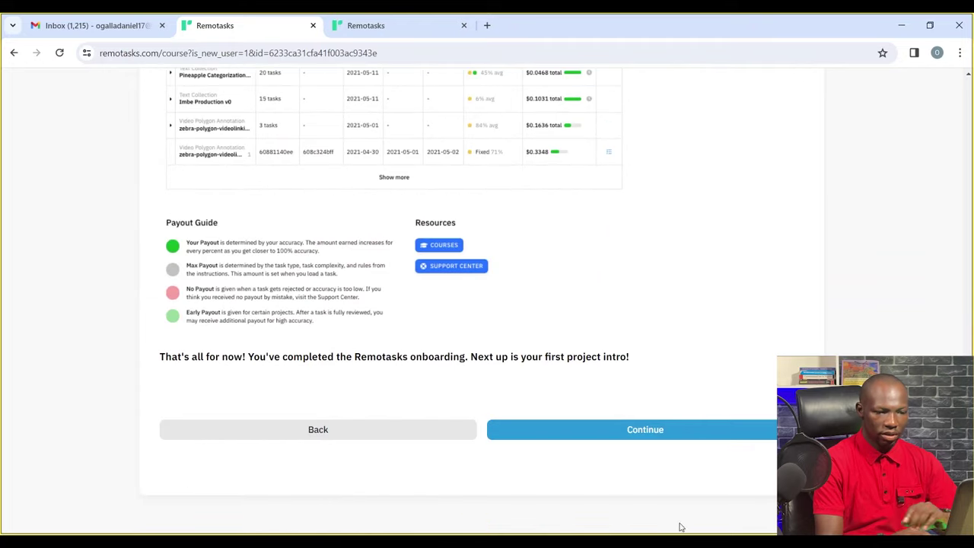
click(674, 431)
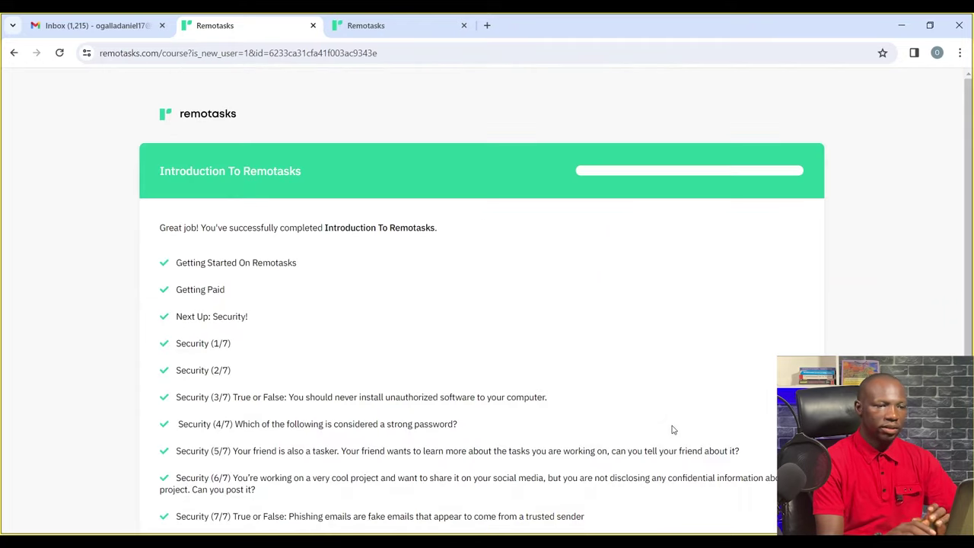
scroll(672, 430, down, 2)
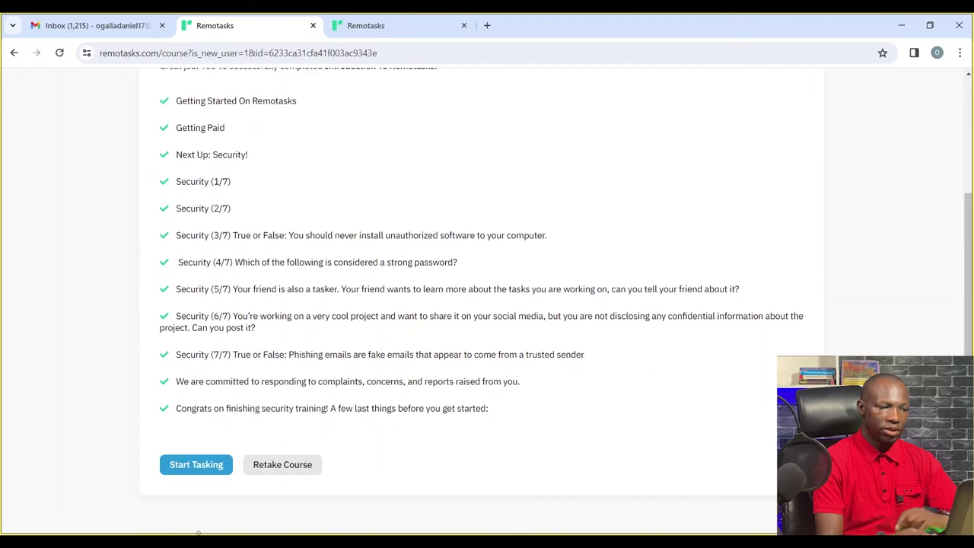
click(185, 470)
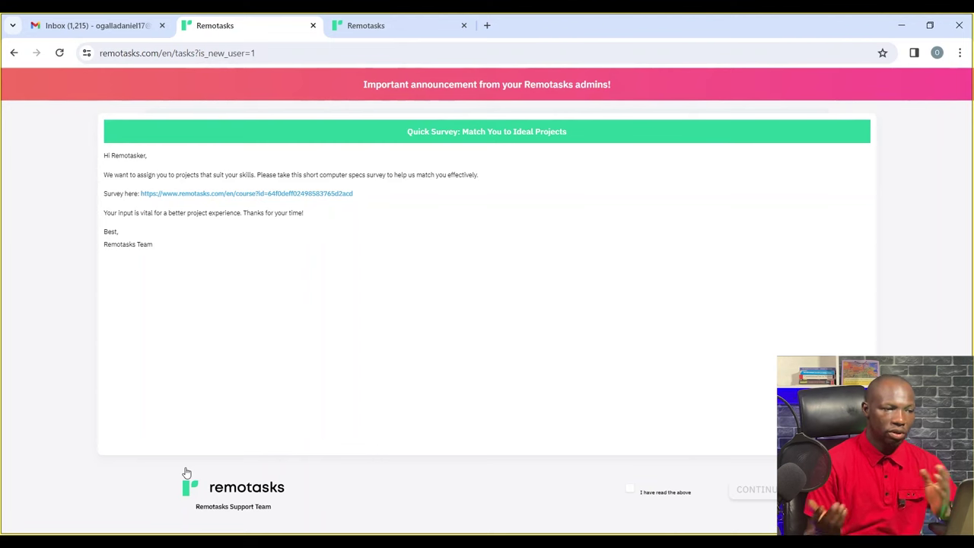
- Open the PC specs survey, start the quiz and rate the processor as Mid
click(331, 196)
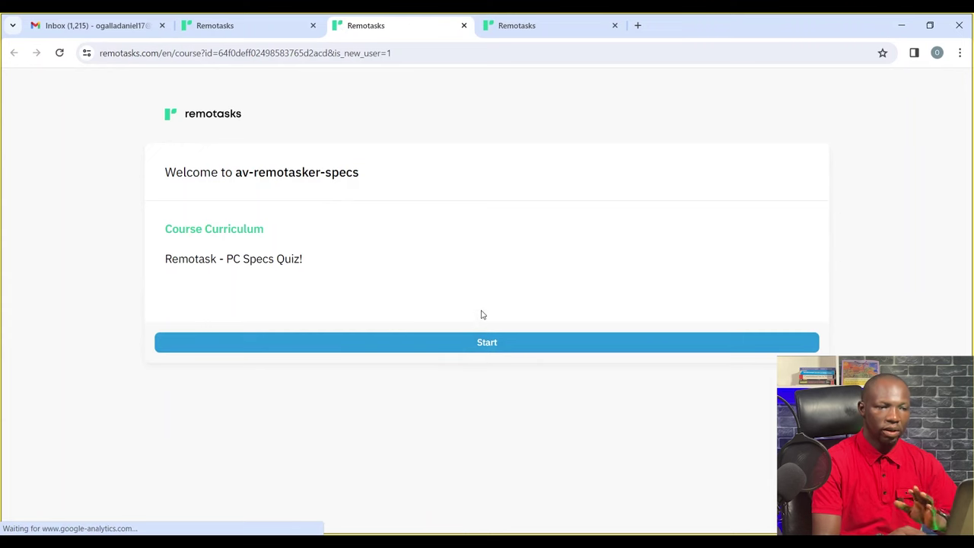
click(486, 342)
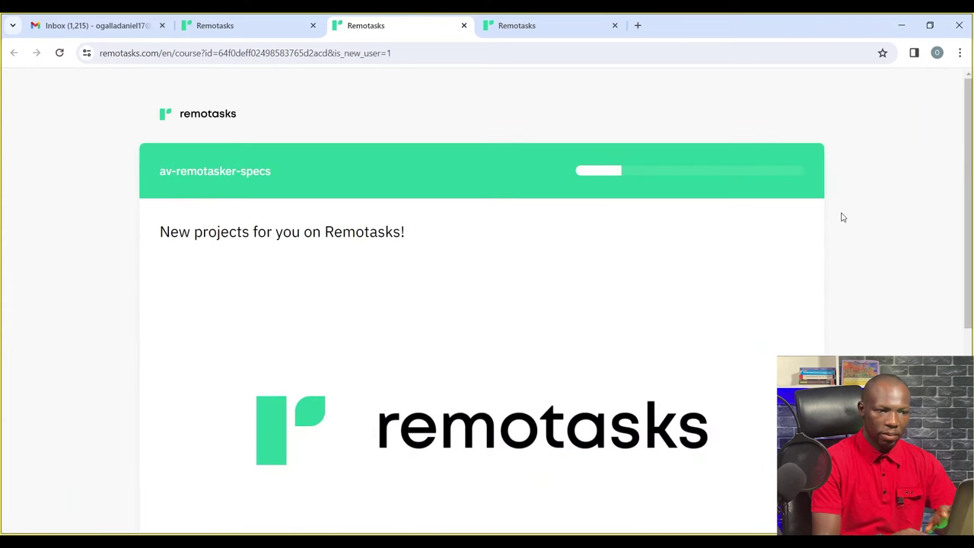
scroll(487, 304, down, 5)
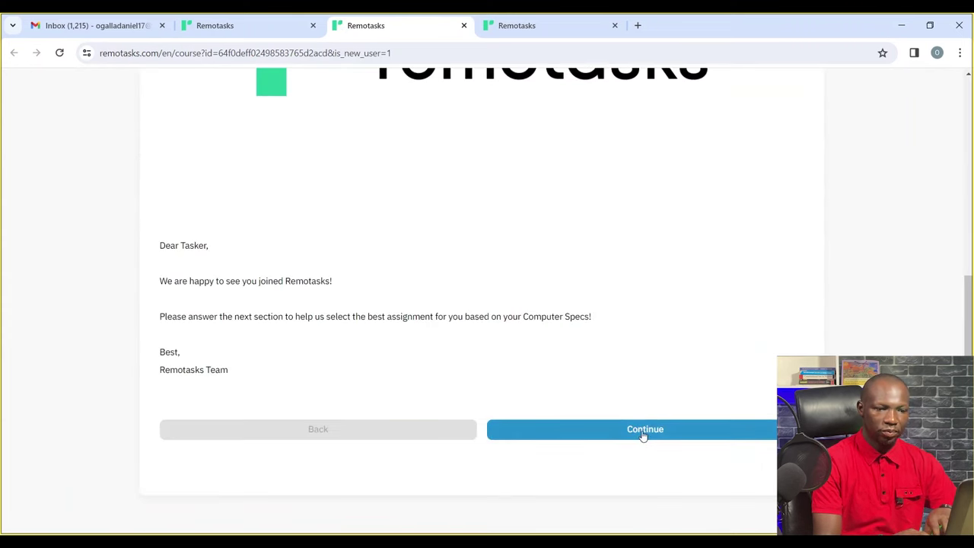
click(644, 433)
scroll(963, 291, down, 2)
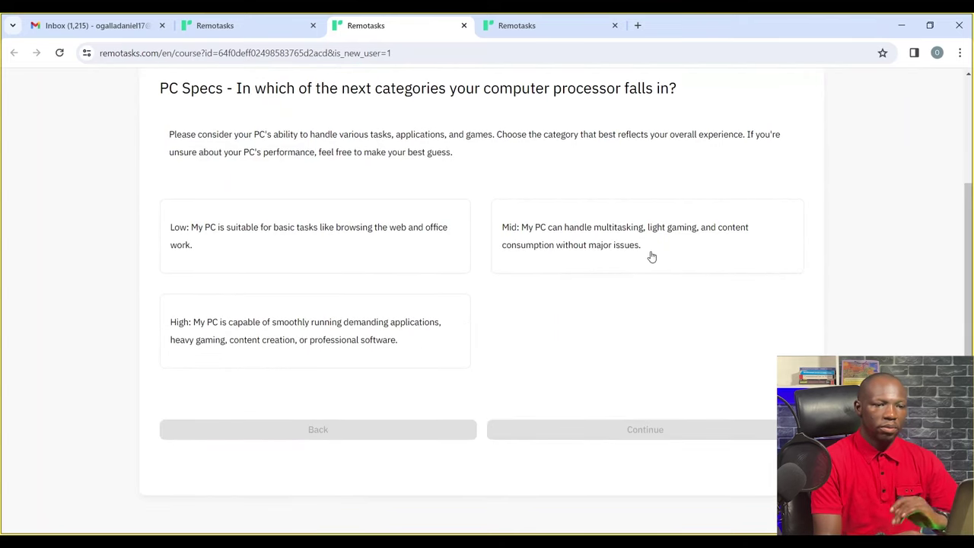
click(651, 257)
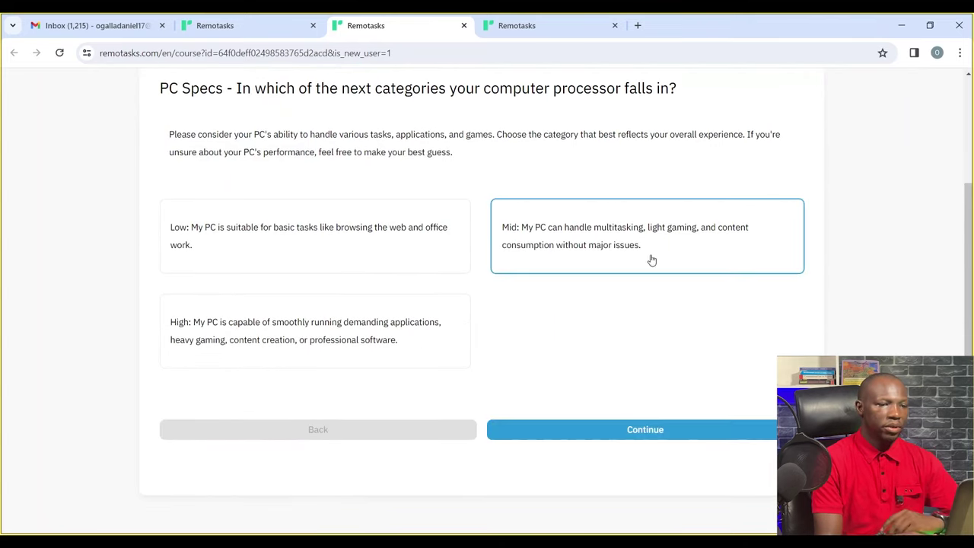
click(631, 434)
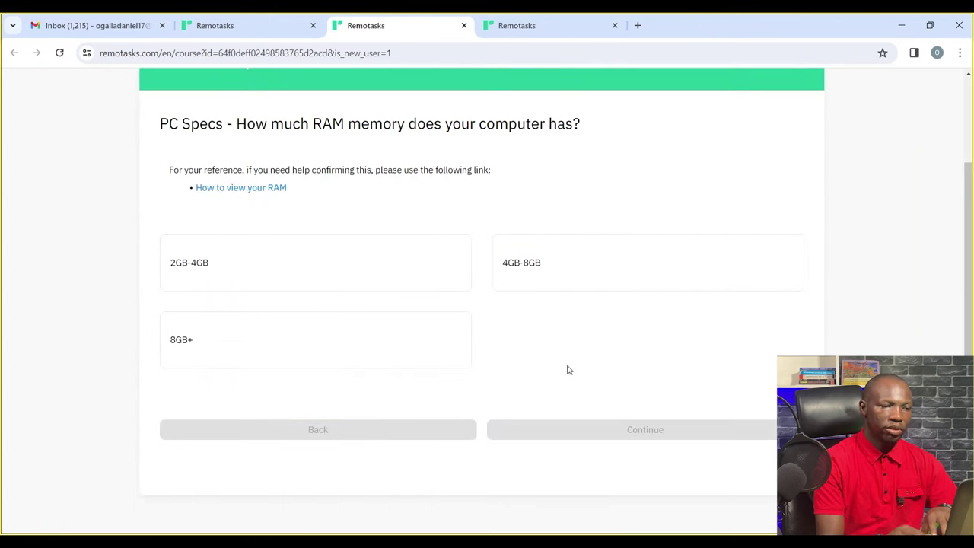
- Answer 8GB+ RAM and 2GB-4GB VRAM, then start tasking after passing
click(354, 358)
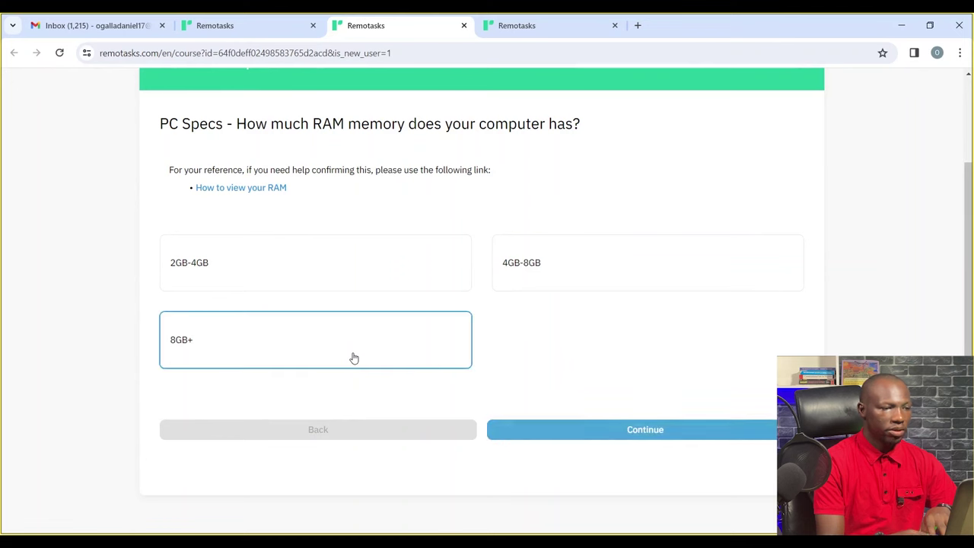
click(572, 430)
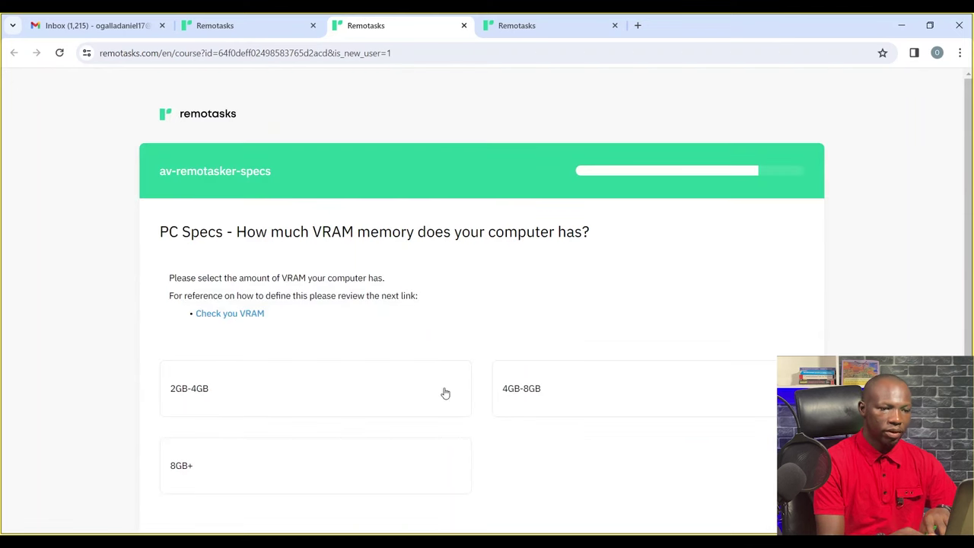
click(326, 401)
scroll(472, 419, down, 2)
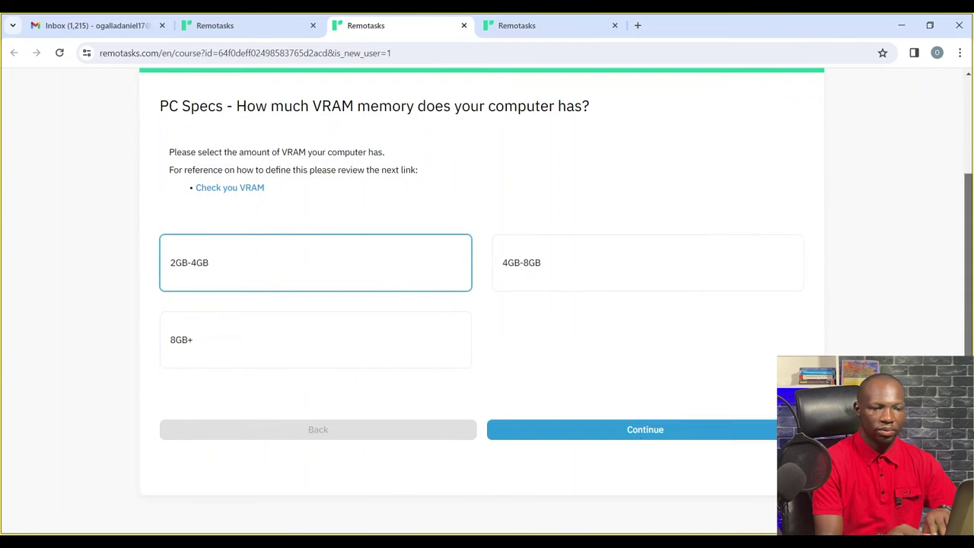
click(636, 443)
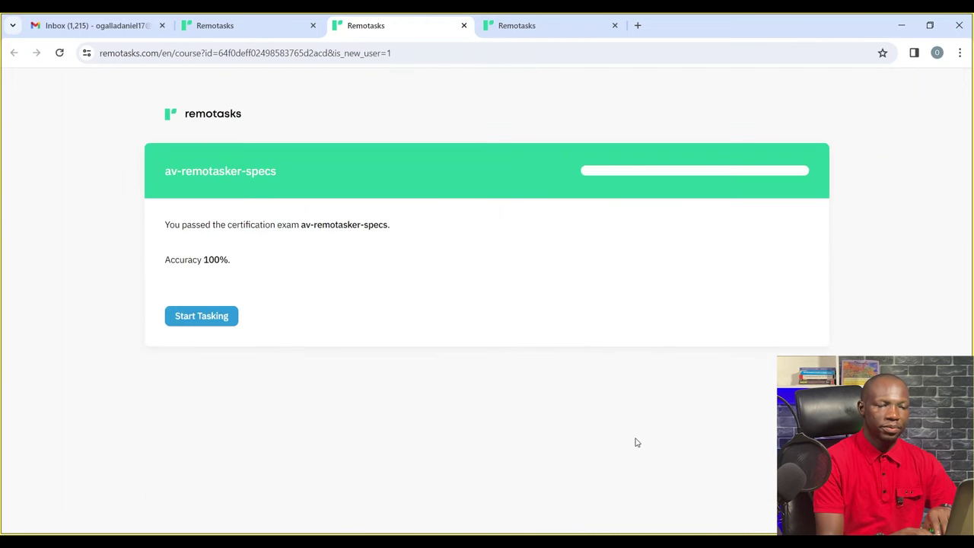
click(190, 318)
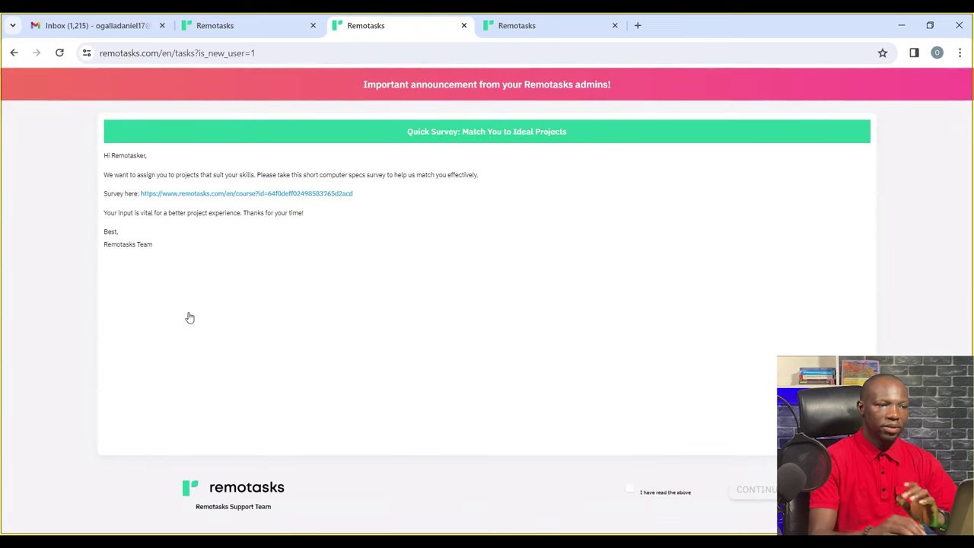
- Confirm reading the admins' announcement, opening its specs survey link in a new tab
click(634, 490)
click(767, 496)
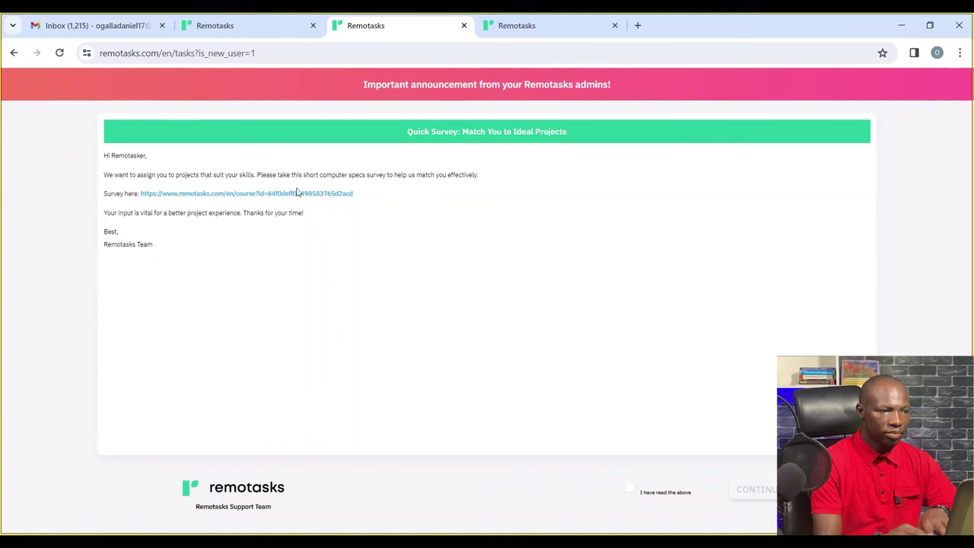
click(310, 199)
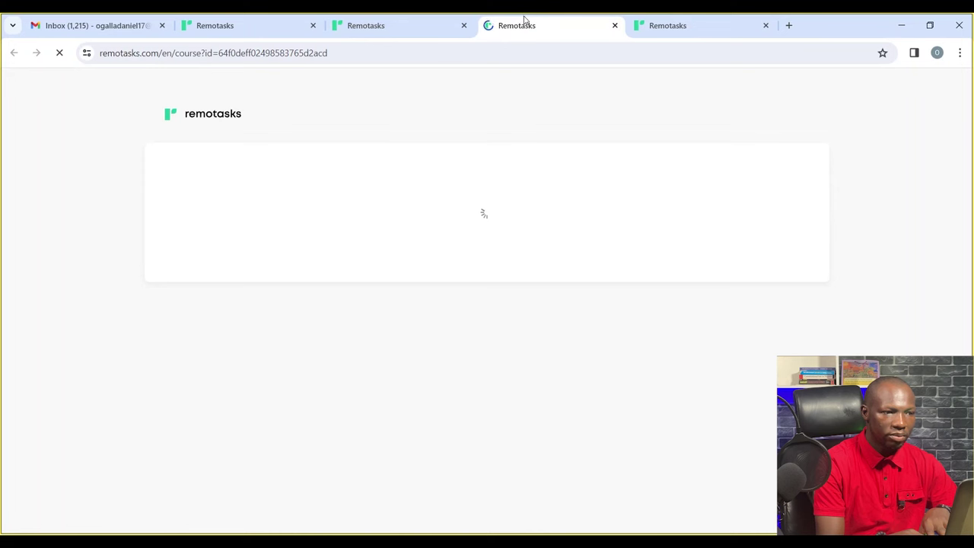
click(403, 17)
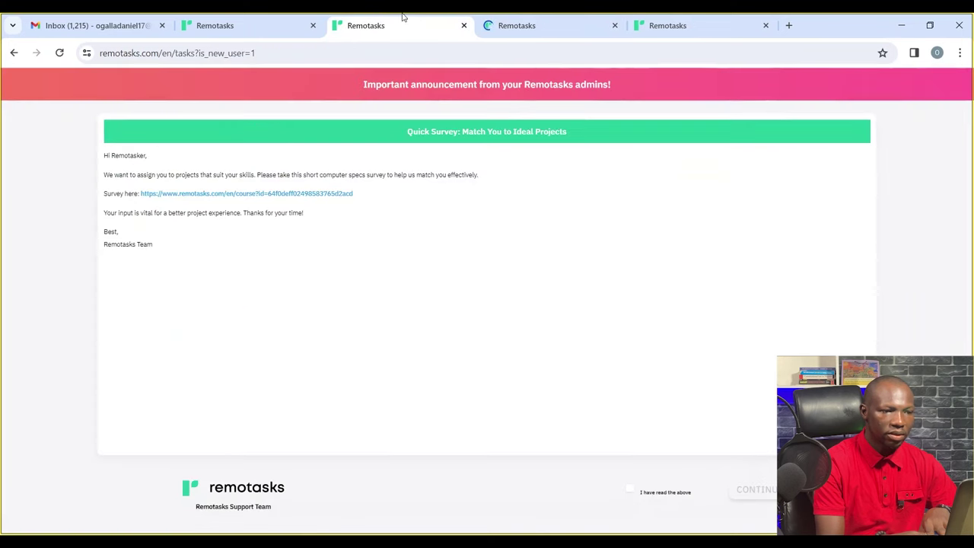
click(634, 490)
click(757, 495)
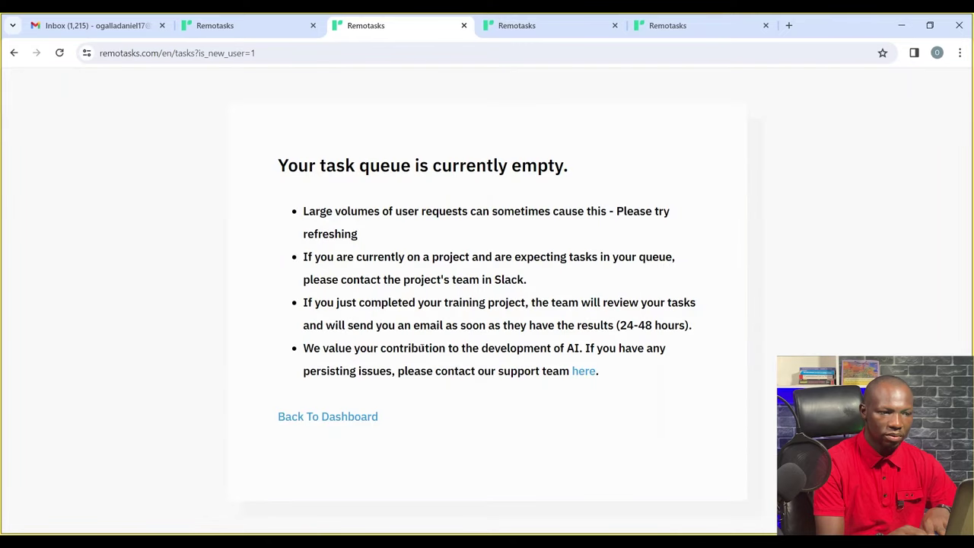
- Return to the dashboard and page through the Tiers challenge introduction until Done
click(372, 417)
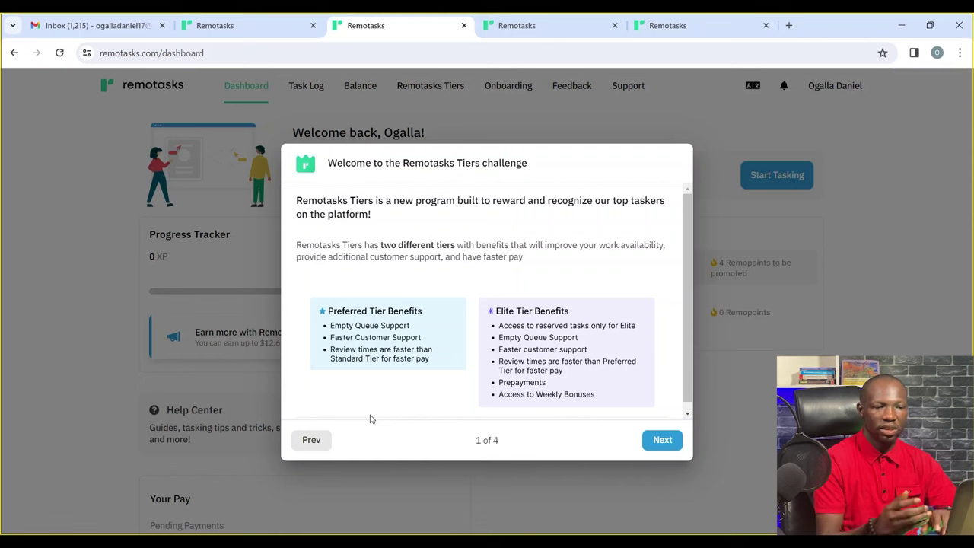
click(663, 442)
click(663, 441)
click(663, 441)
click(662, 441)
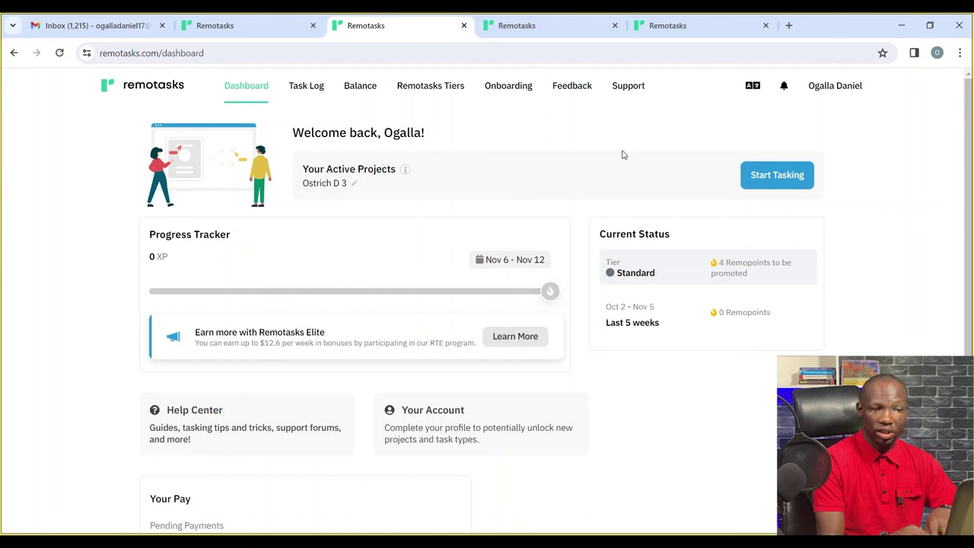
- In Remotasks account settings, go to Payment and choose AirTM as the payment gateway
click(837, 88)
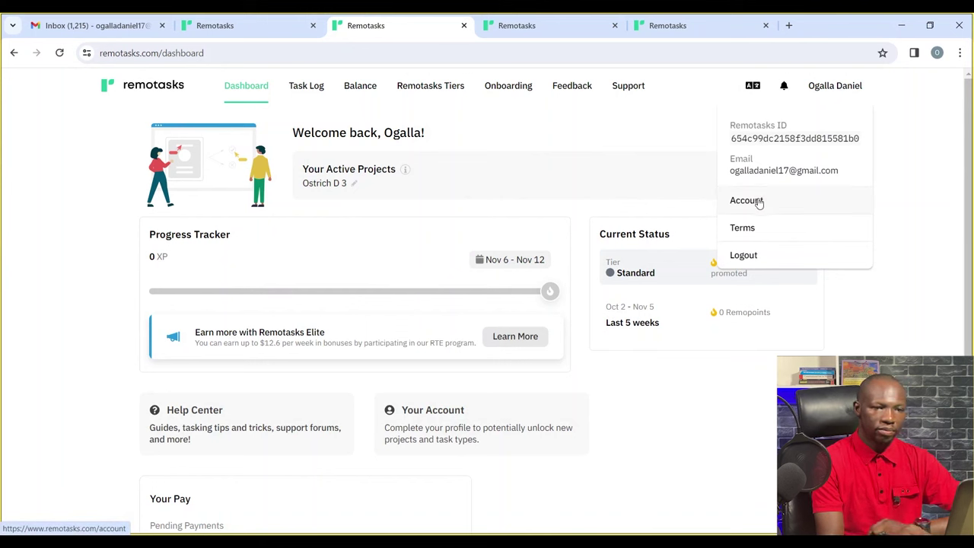
click(757, 204)
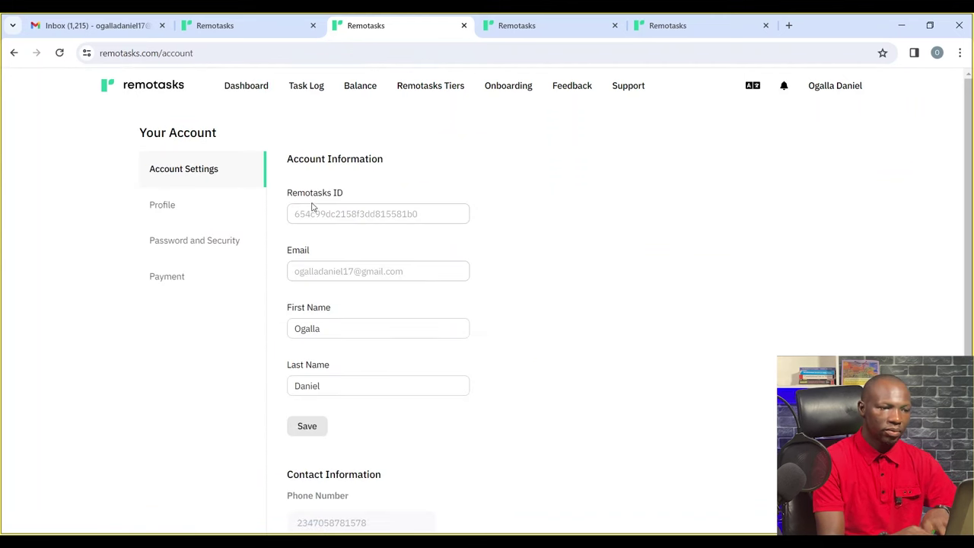
click(168, 212)
click(172, 280)
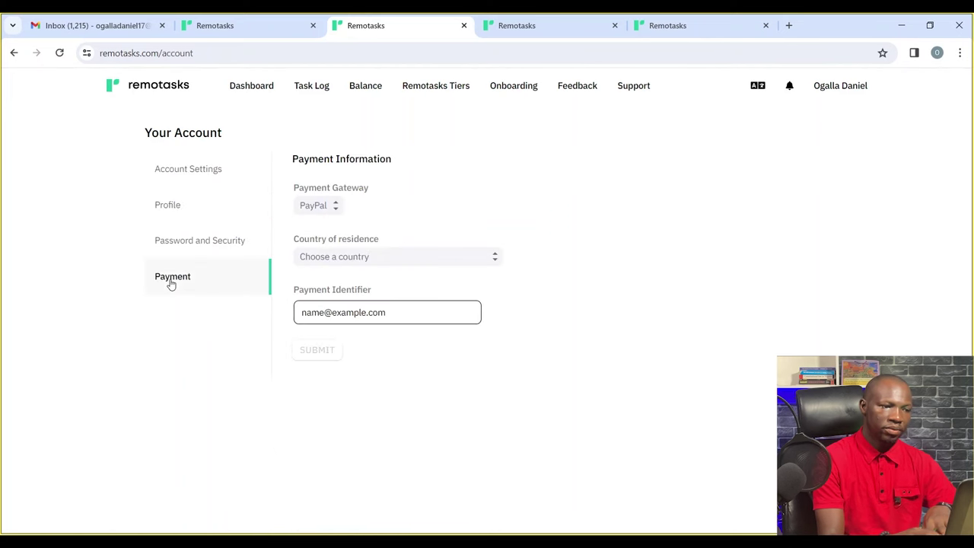
click(317, 206)
click(315, 234)
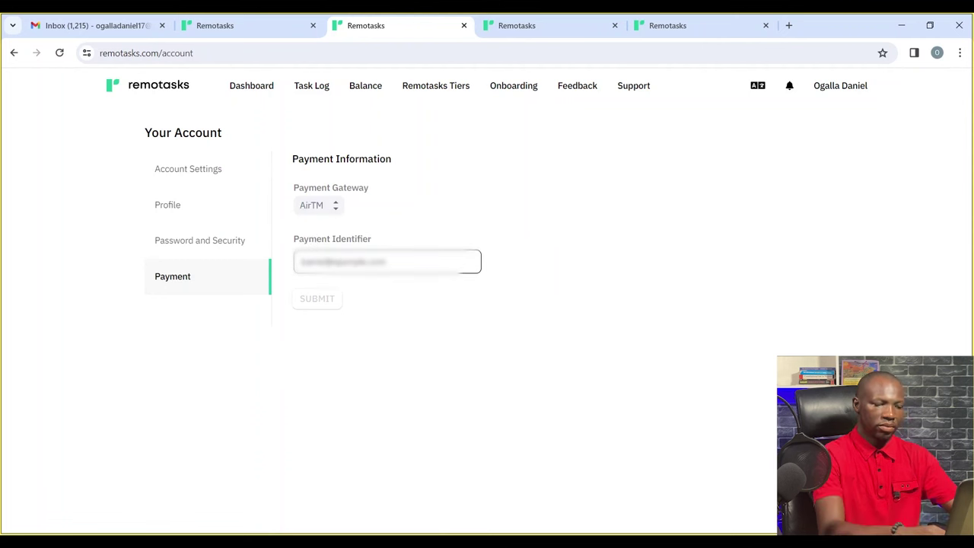
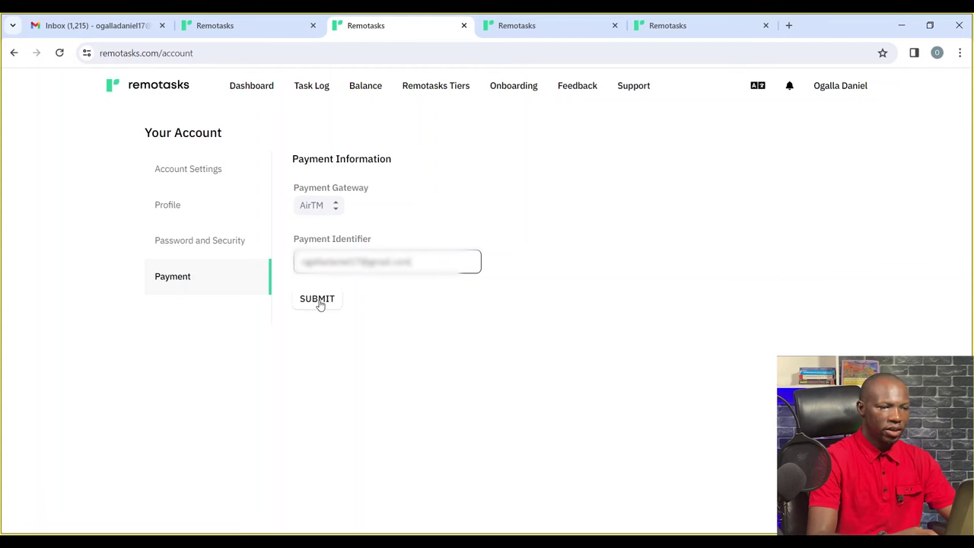
- Enter the AirTM e-mail as payment identifier, submit, and dismiss the inactive-account alert
click(318, 301)
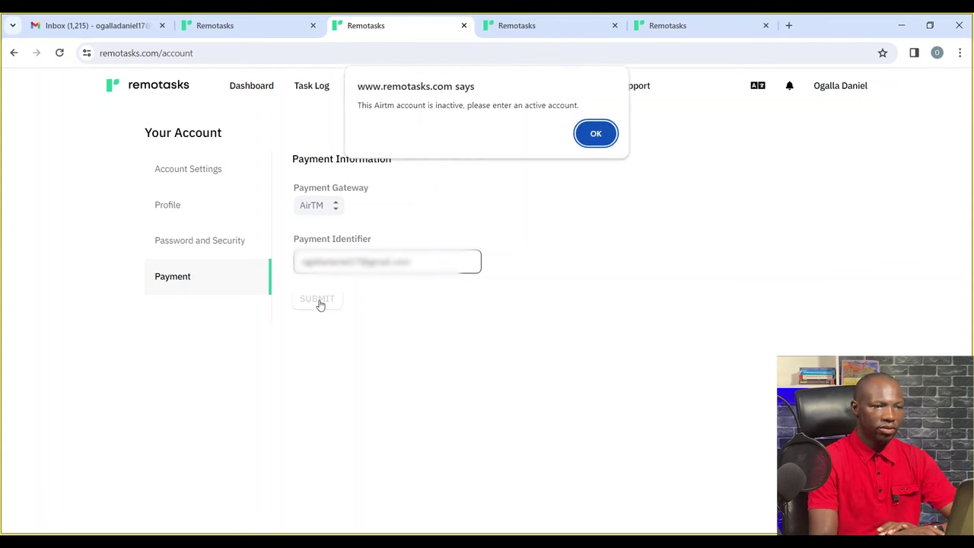
click(603, 131)
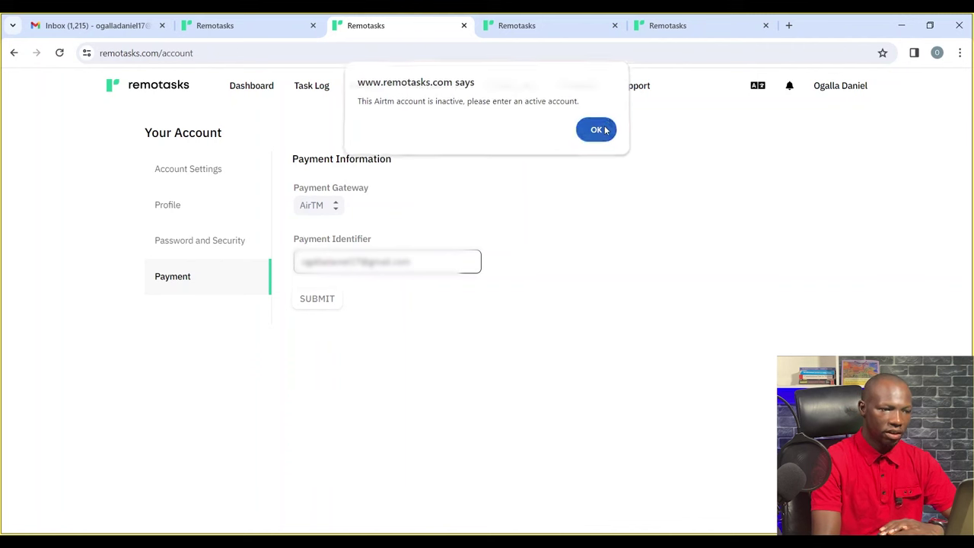
- Load the Airtm invitation sign-up page in a new browser tab
click(789, 26)
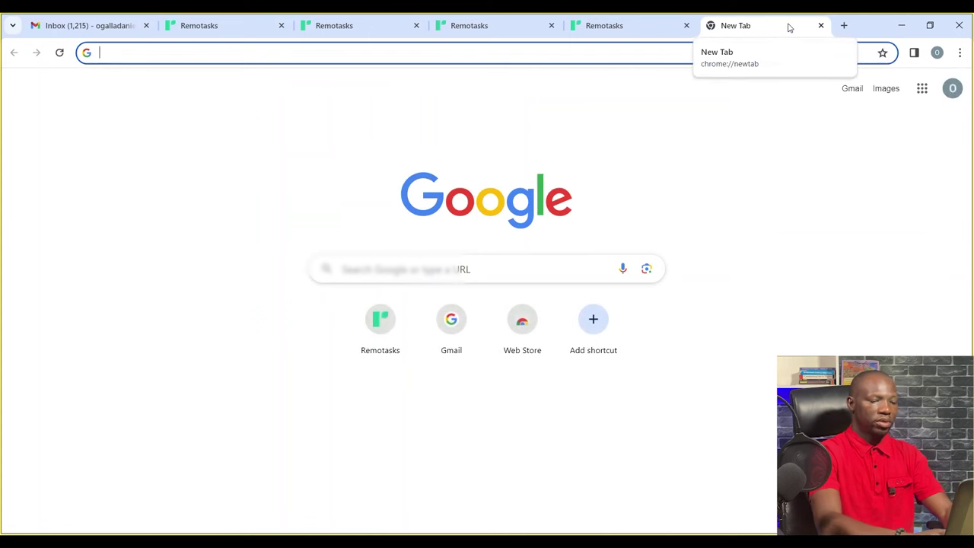
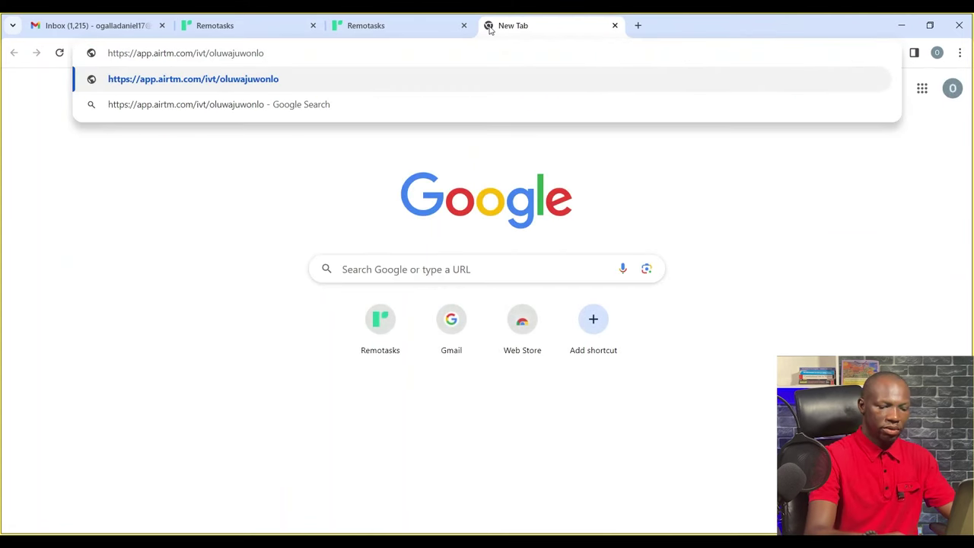
key(Return)
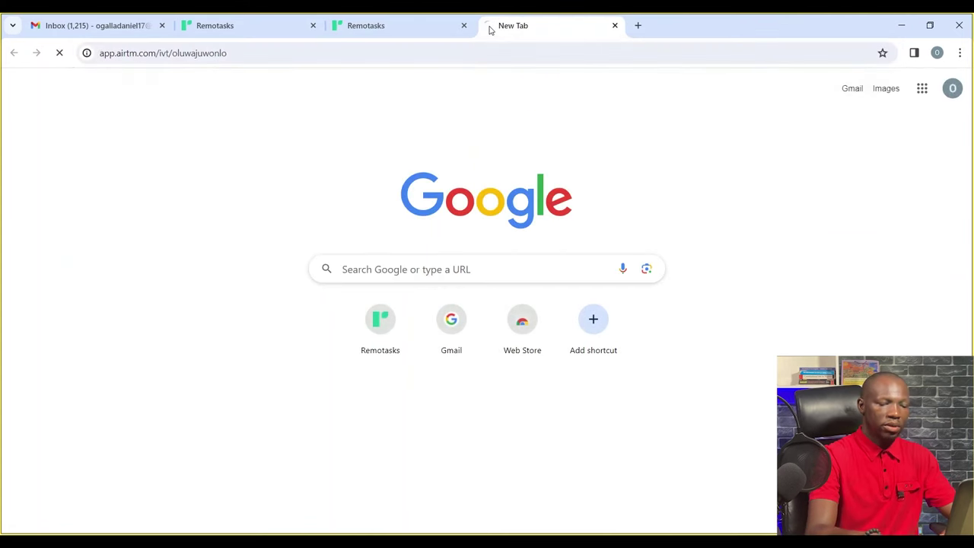
click(360, 18)
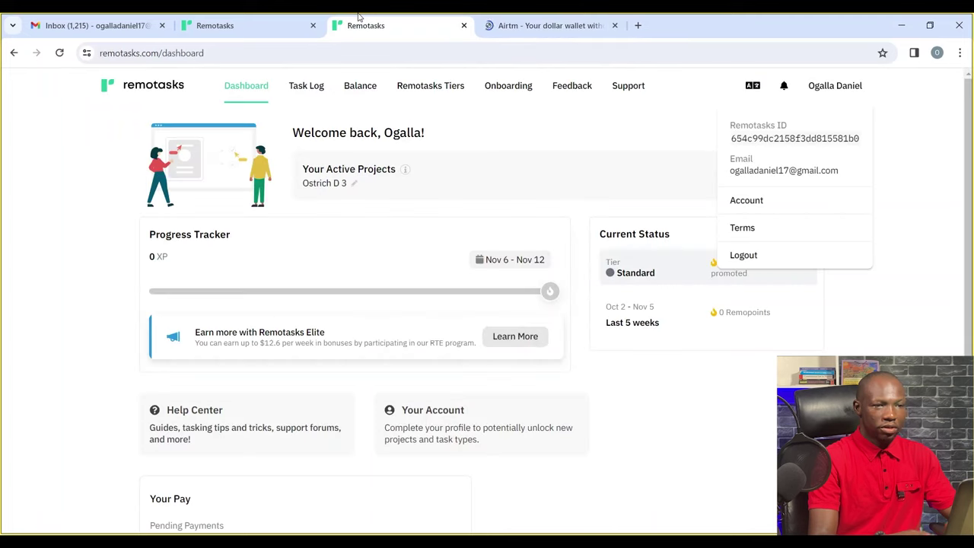
click(510, 18)
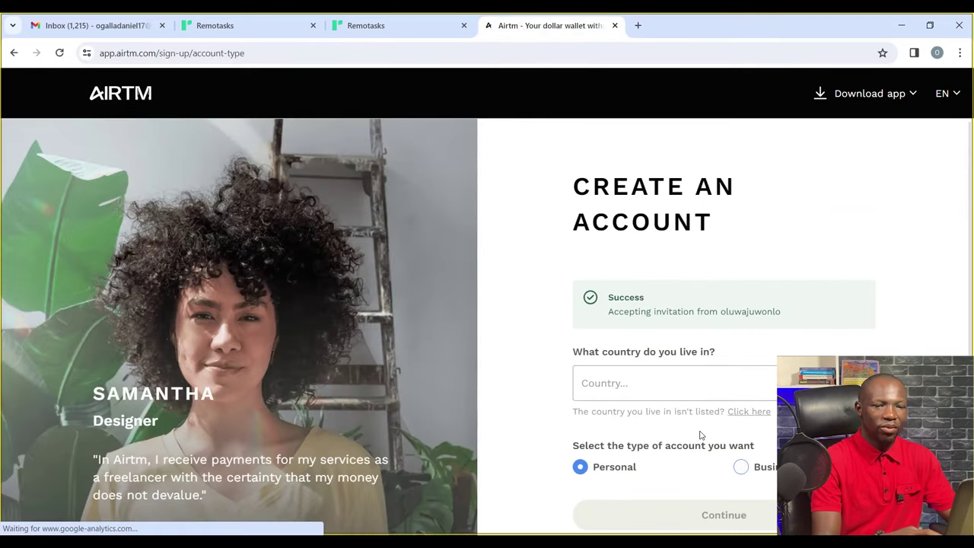
- Select Nigeria as the country of residence and continue to sign-up options
click(707, 398)
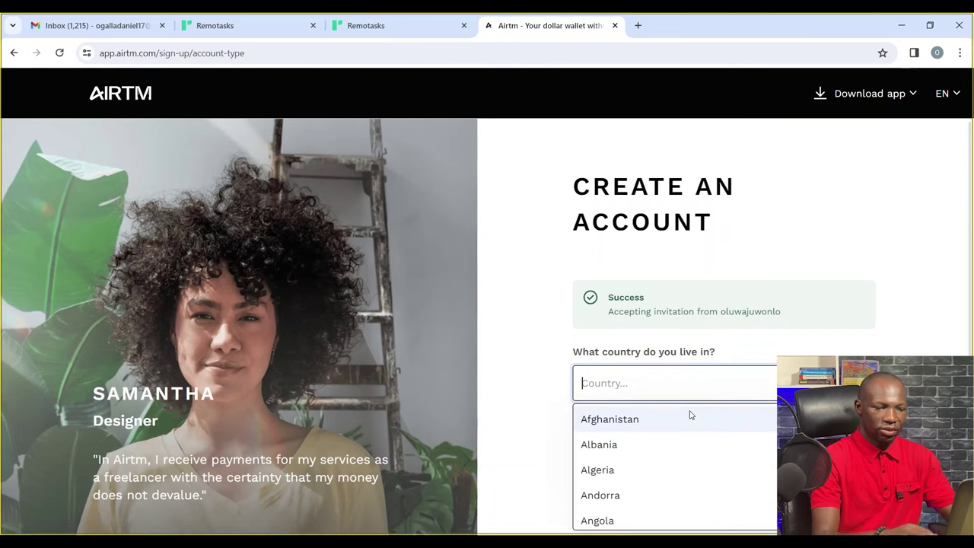
text(niger)
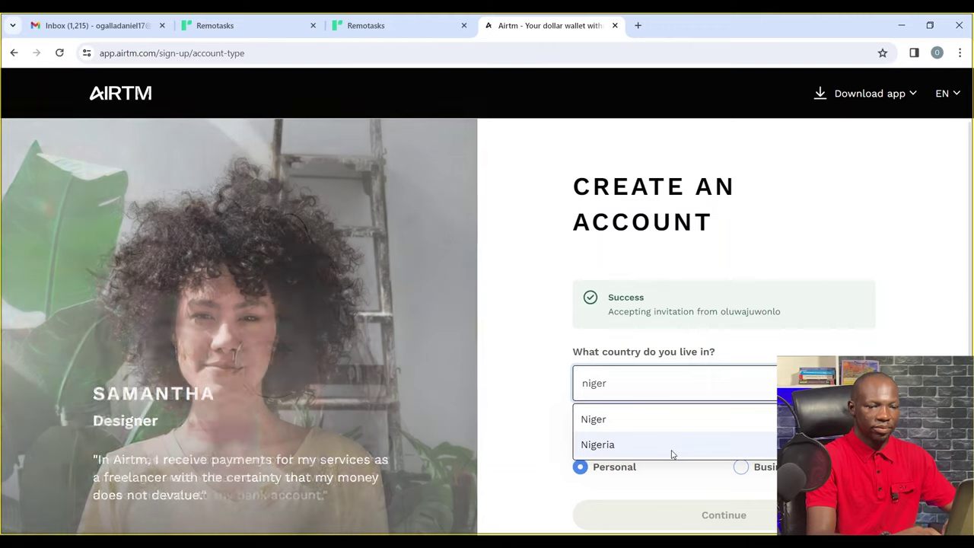
click(670, 447)
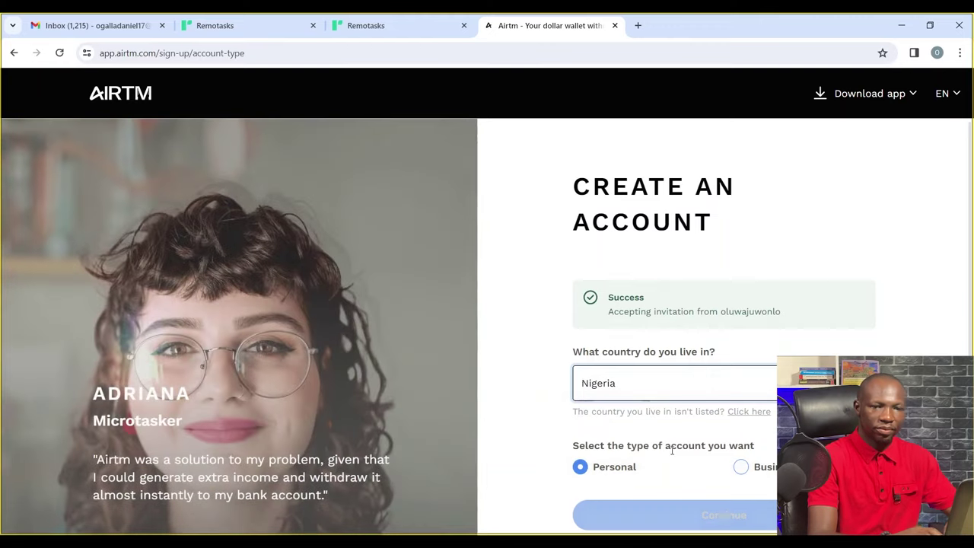
scroll(973, 338, down, 1)
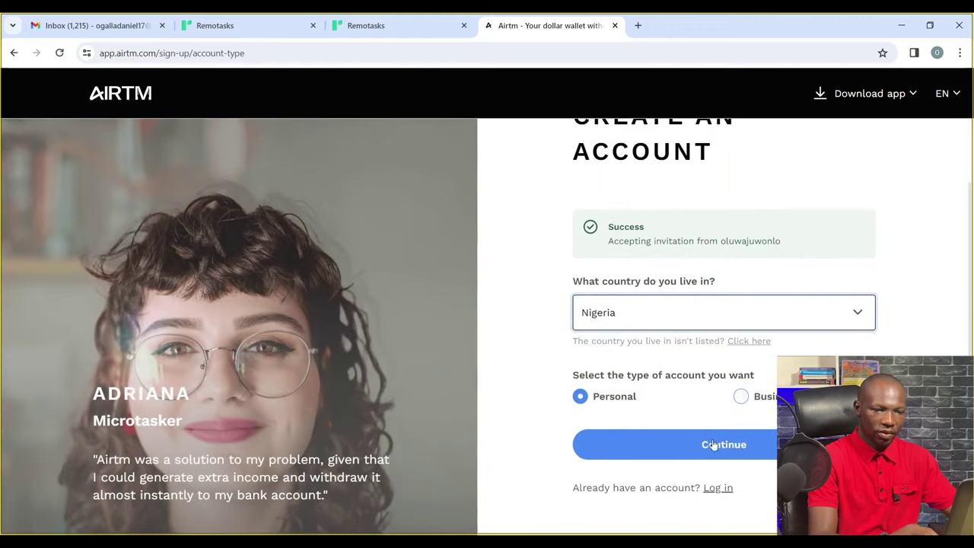
click(717, 449)
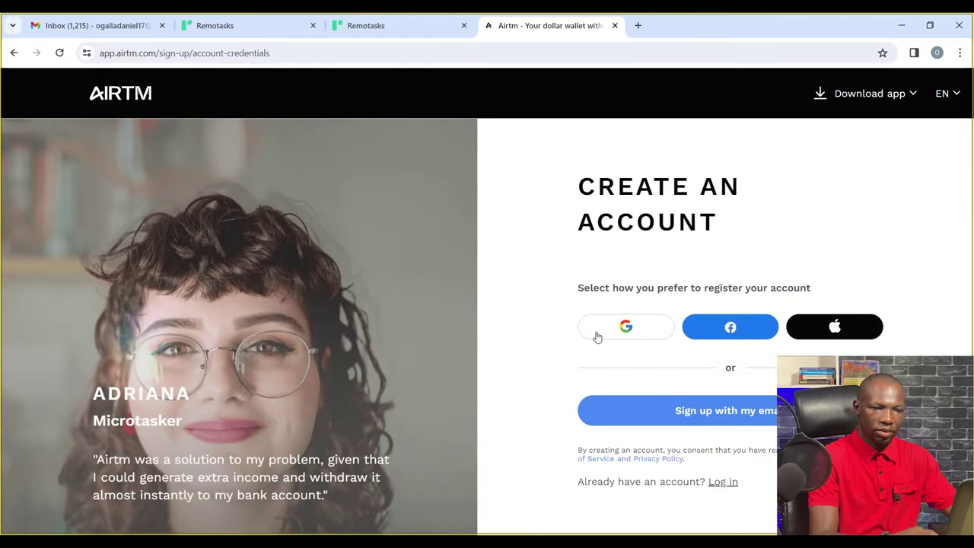
- Sign up for Airtm with a Google account and confirm it
click(610, 329)
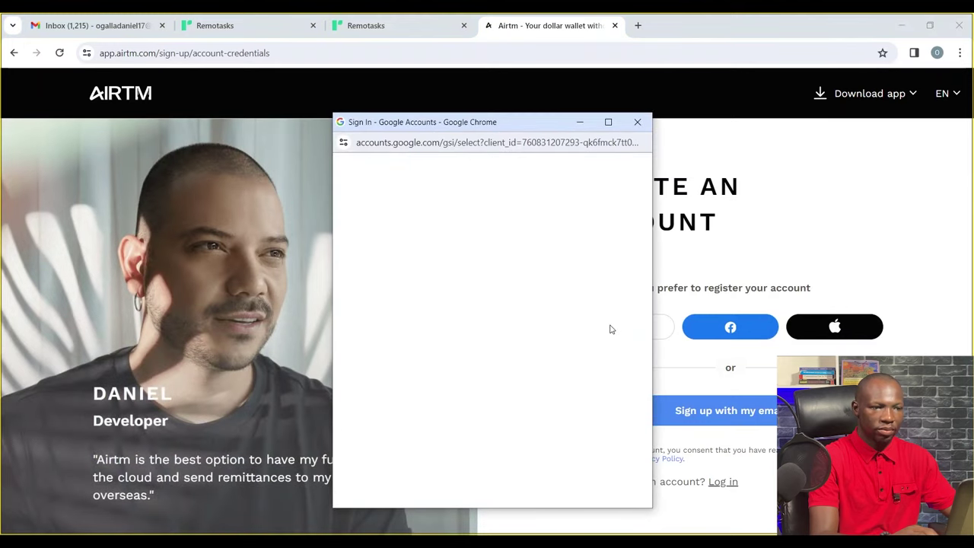
click(449, 317)
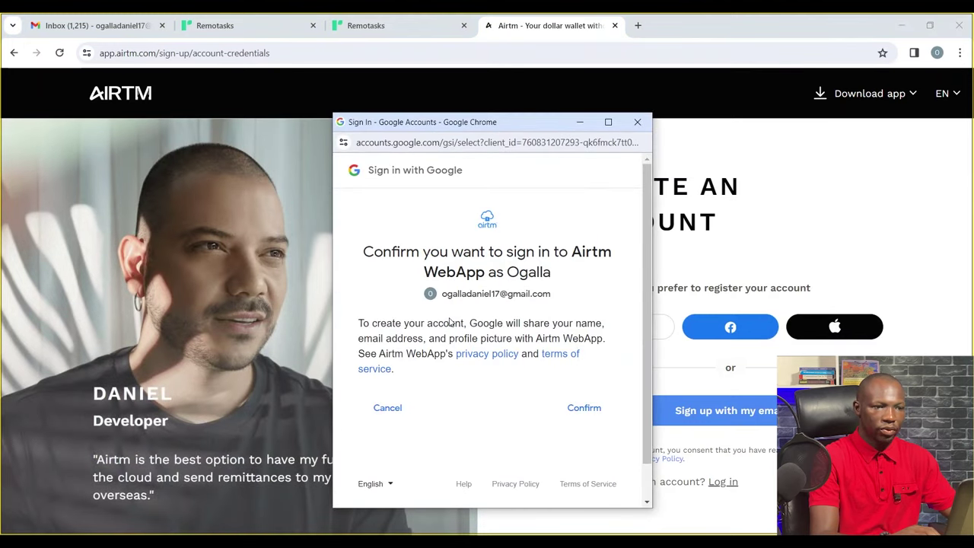
click(585, 408)
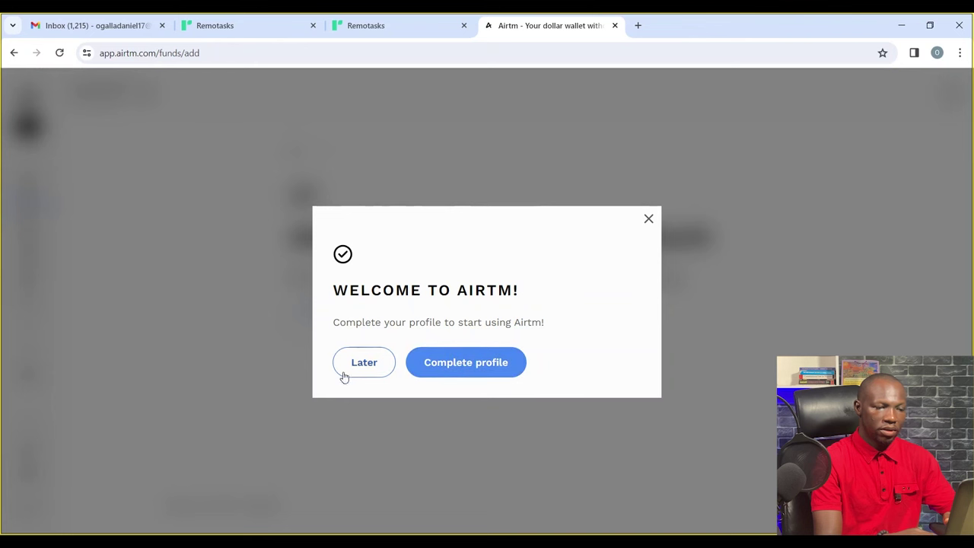
- Start Complete profile and look over the form's prefilled name and empty address fields
click(438, 363)
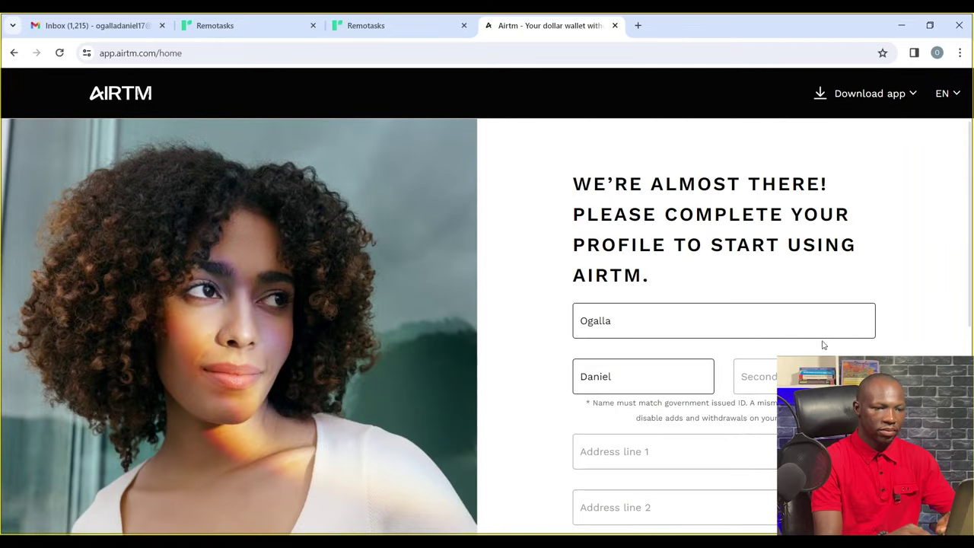
scroll(724, 327, down, 5)
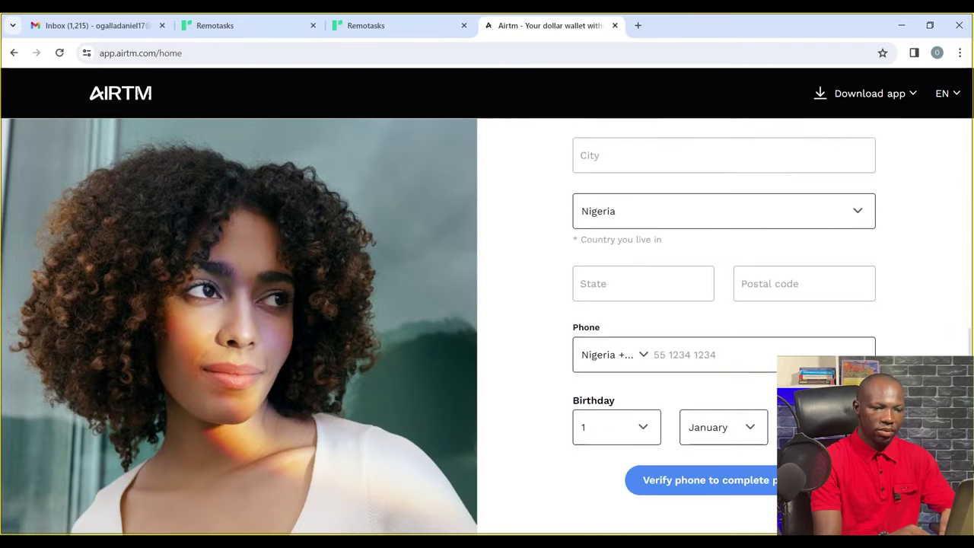
scroll(723, 327, up, 5)
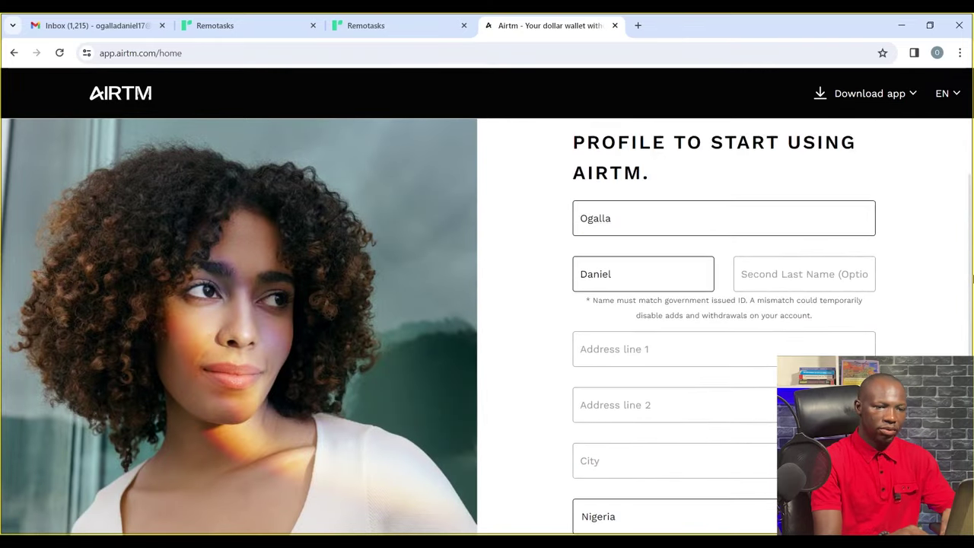
scroll(724, 327, up, 2)
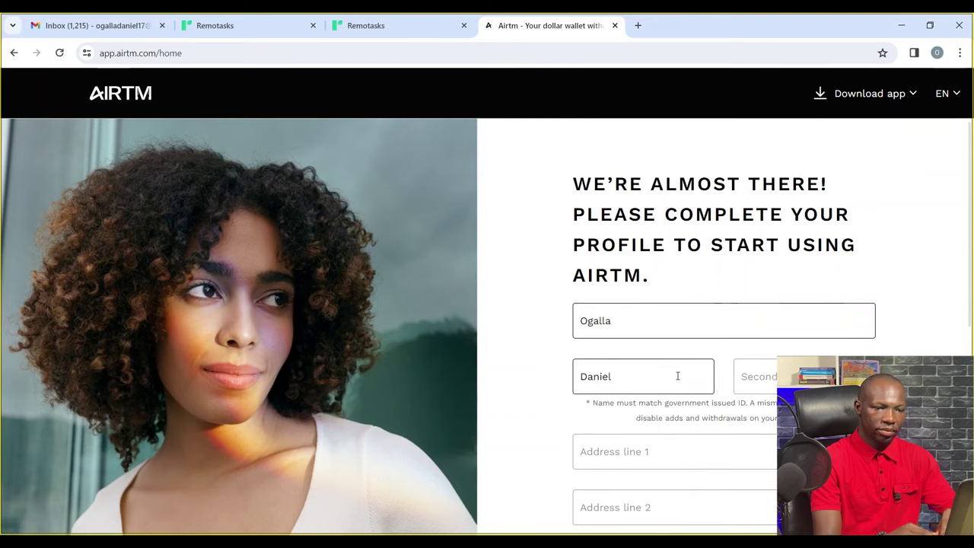
- Back in Remotasks, open the Payment section of the account settings
click(407, 28)
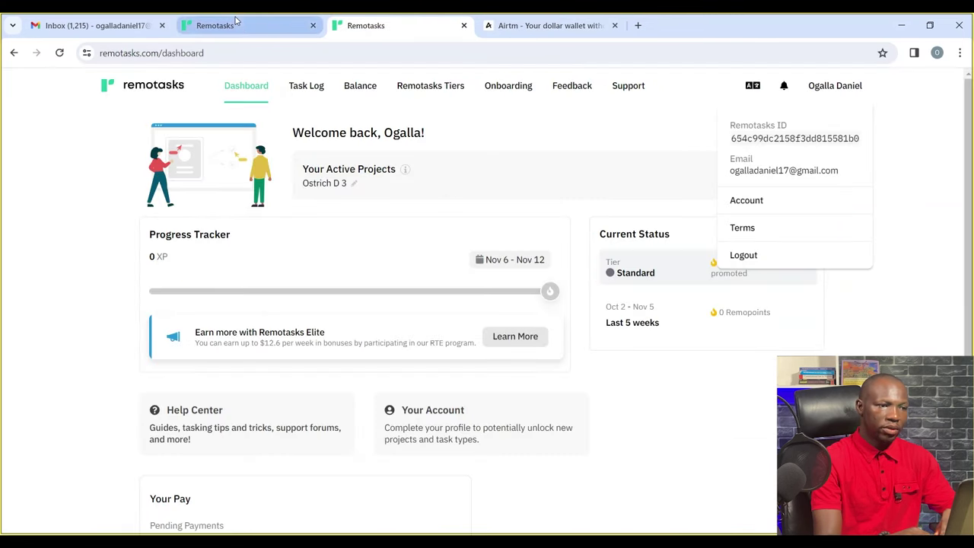
click(275, 18)
click(385, 19)
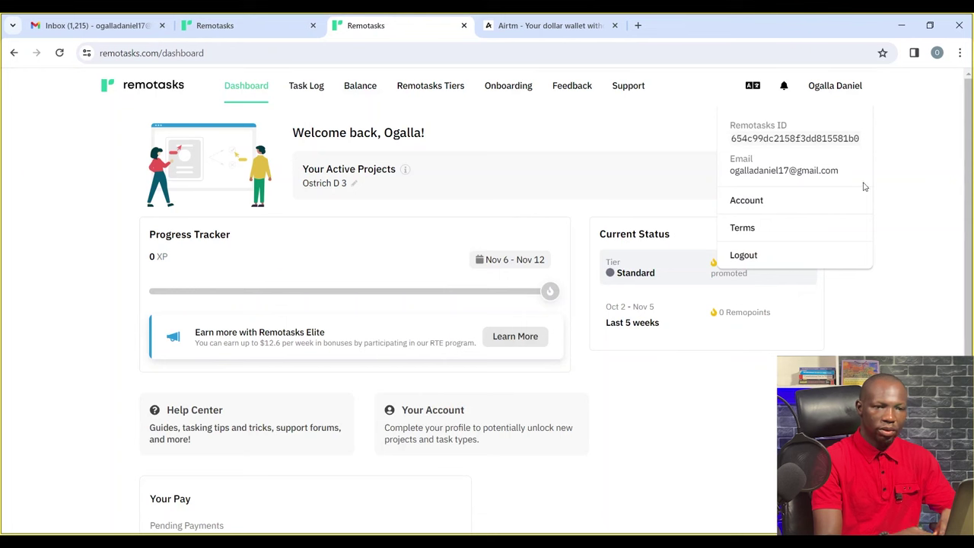
click(795, 195)
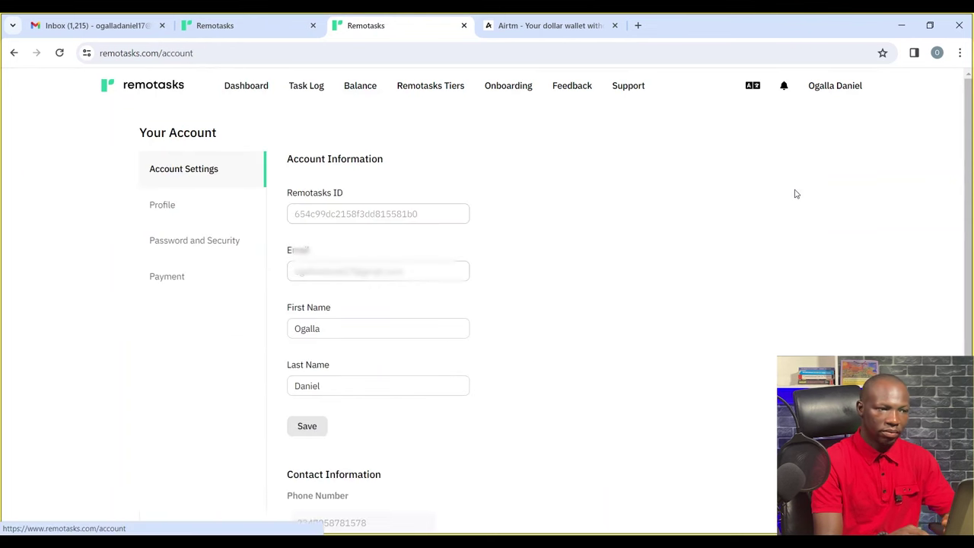
click(169, 282)
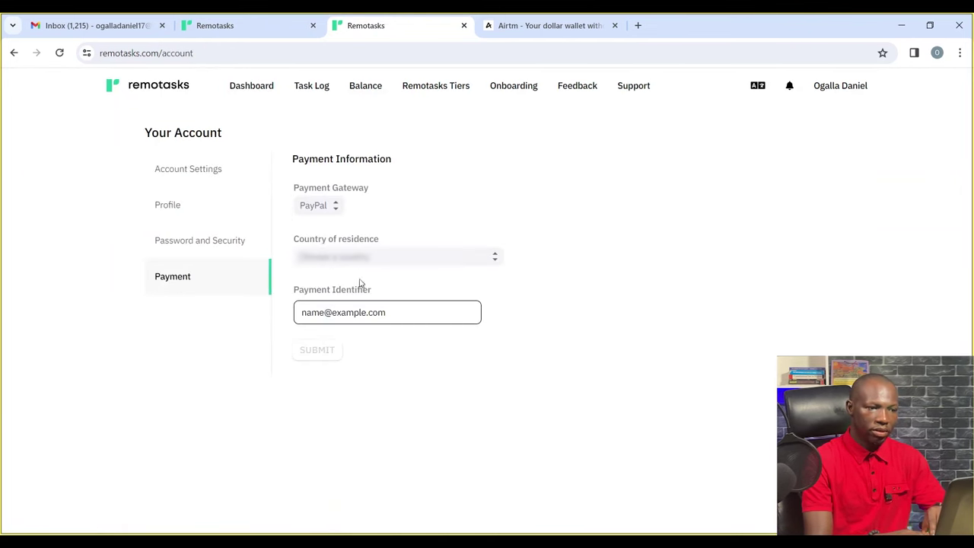
- Resubmit AirTM as gateway with the saved e-mail as payment identifier
click(312, 205)
click(314, 234)
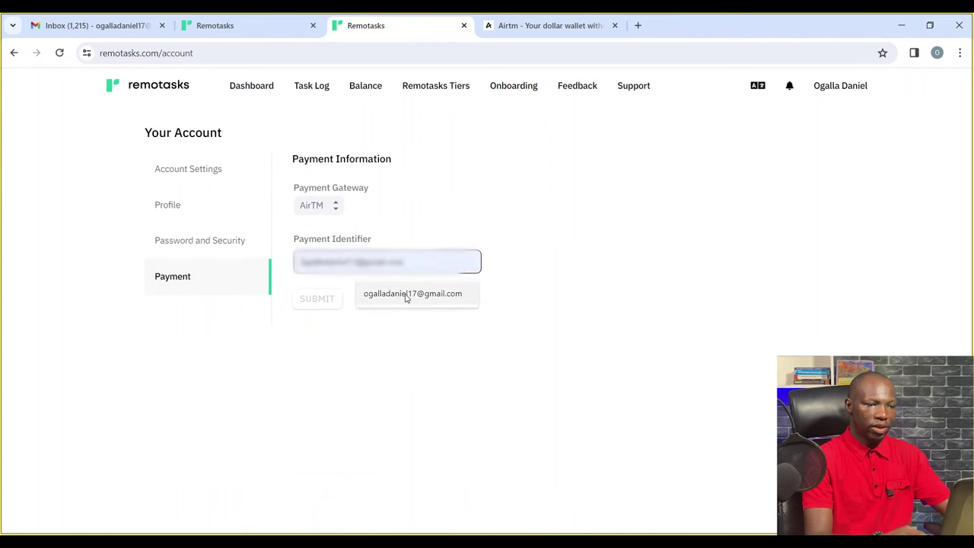
click(409, 293)
click(320, 300)
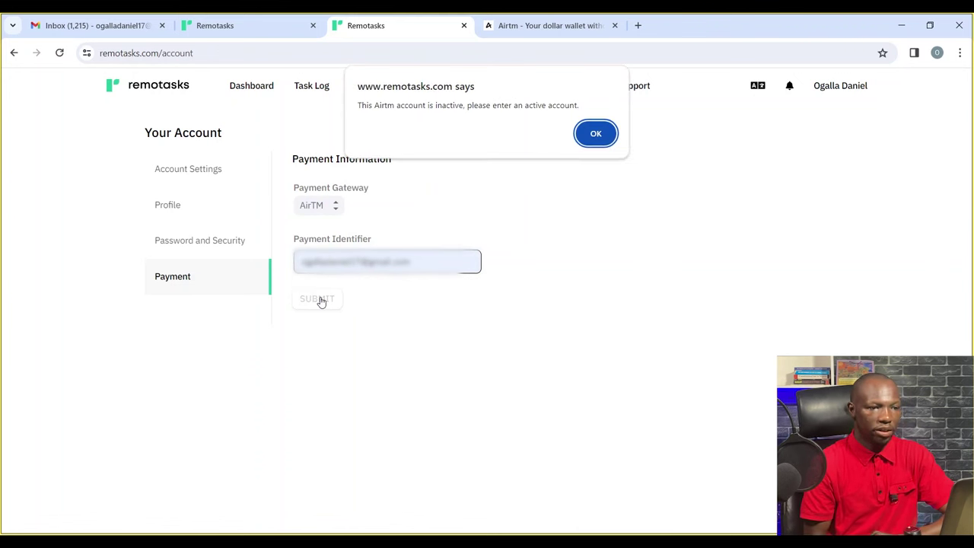
- On the Airtm profile form, enter the city and the first address line, fixing a typo
click(548, 23)
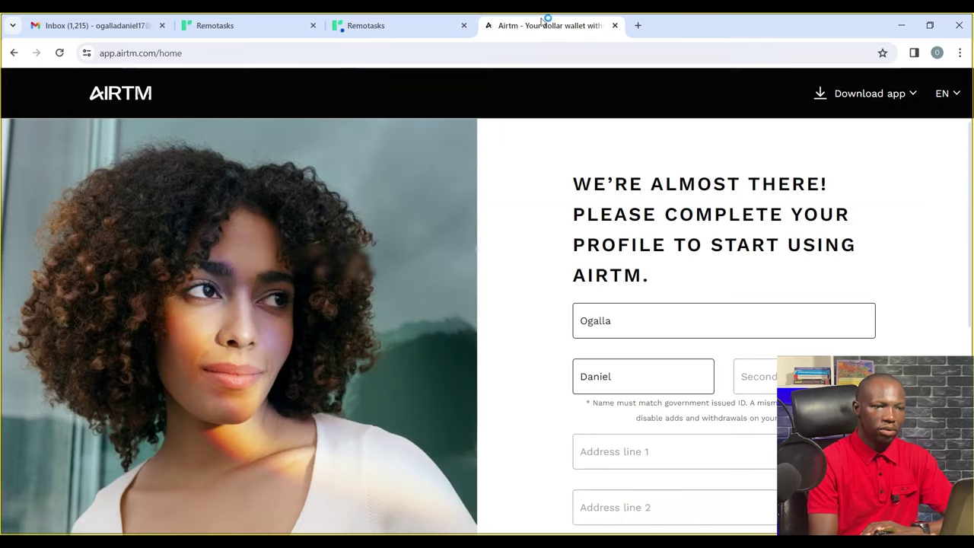
scroll(696, 353, down, 3)
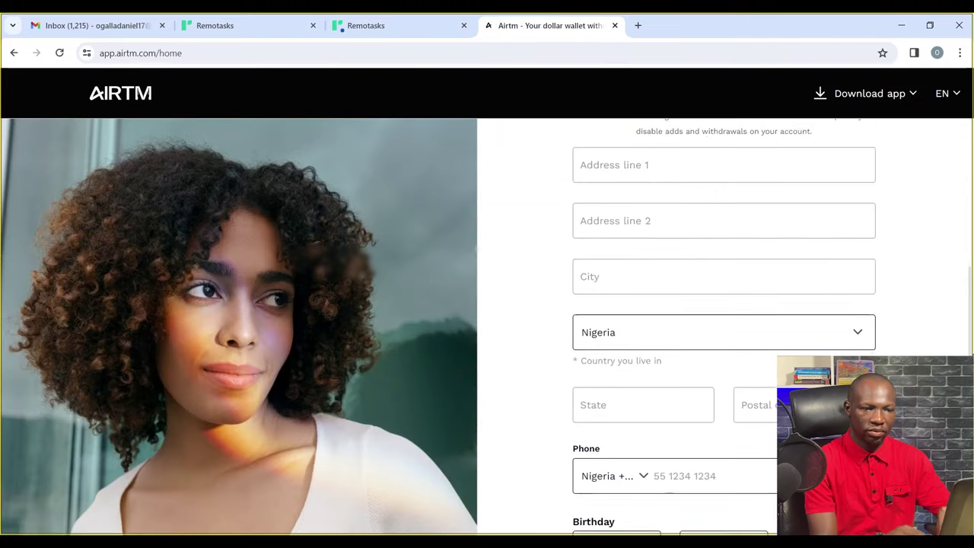
scroll(972, 312, up, 1)
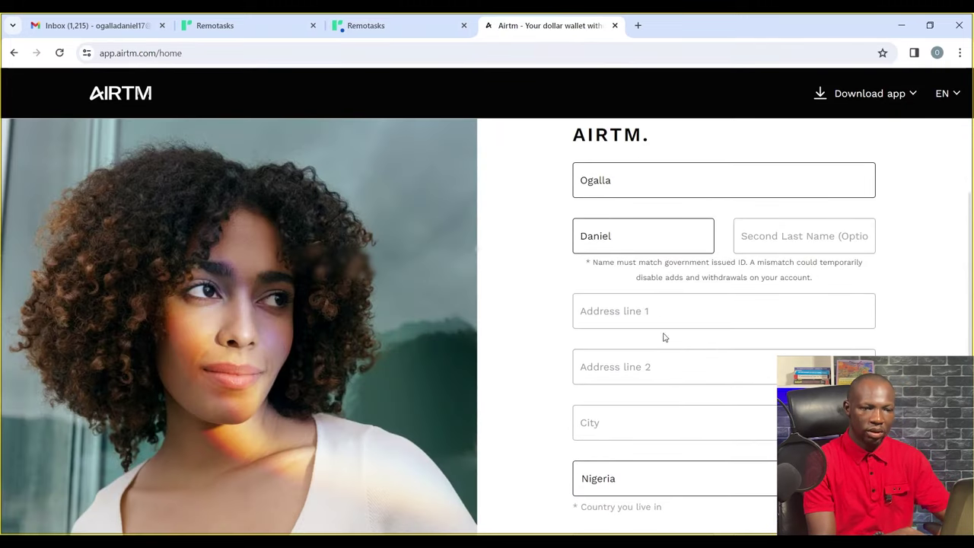
click(628, 314)
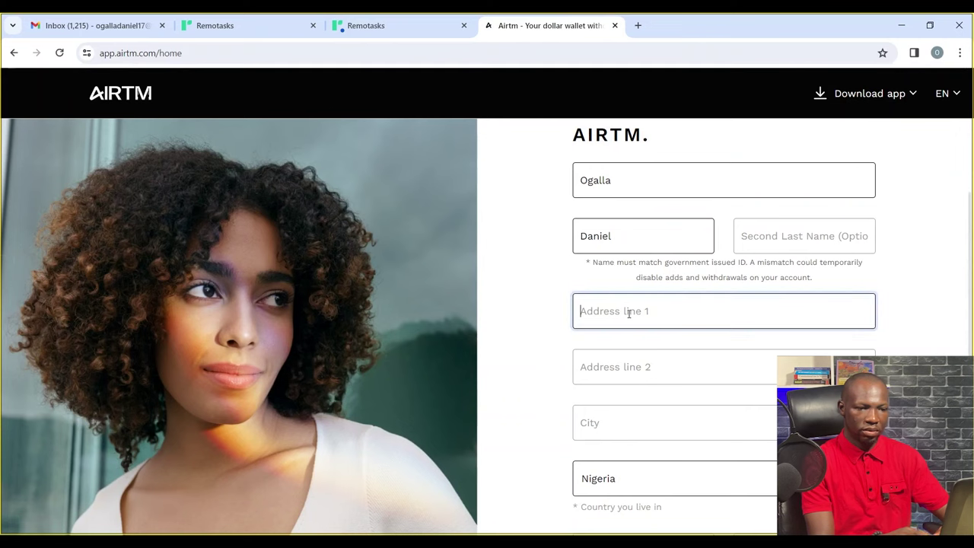
click(601, 420)
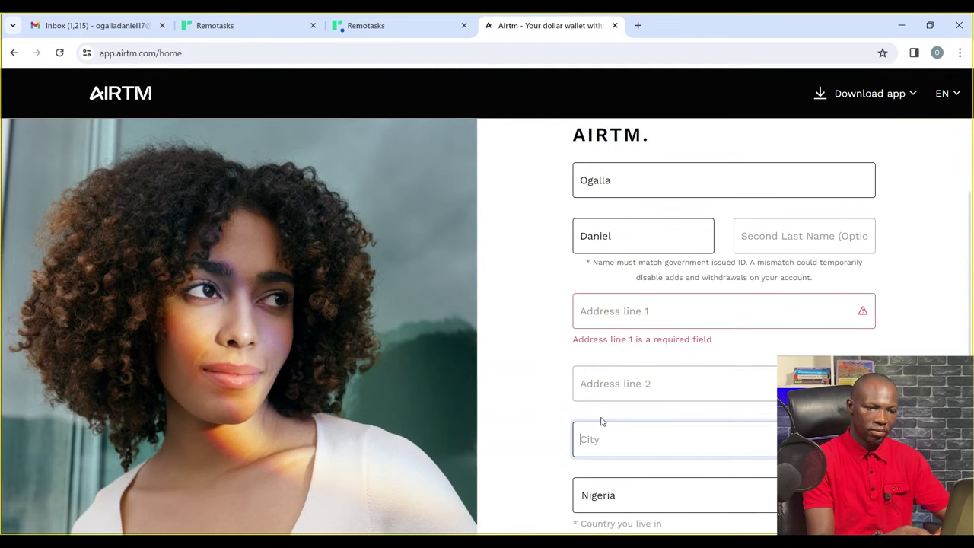
text(K)
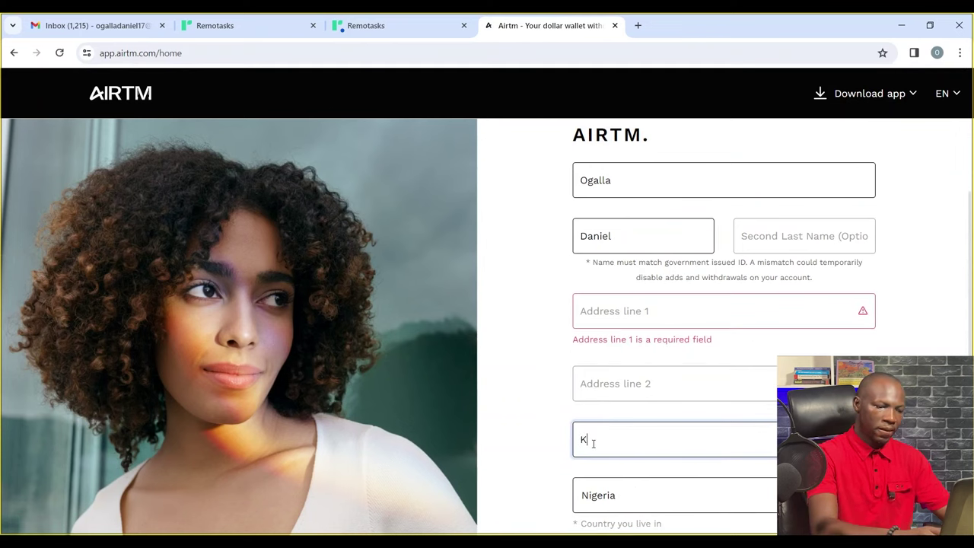
text(abba)
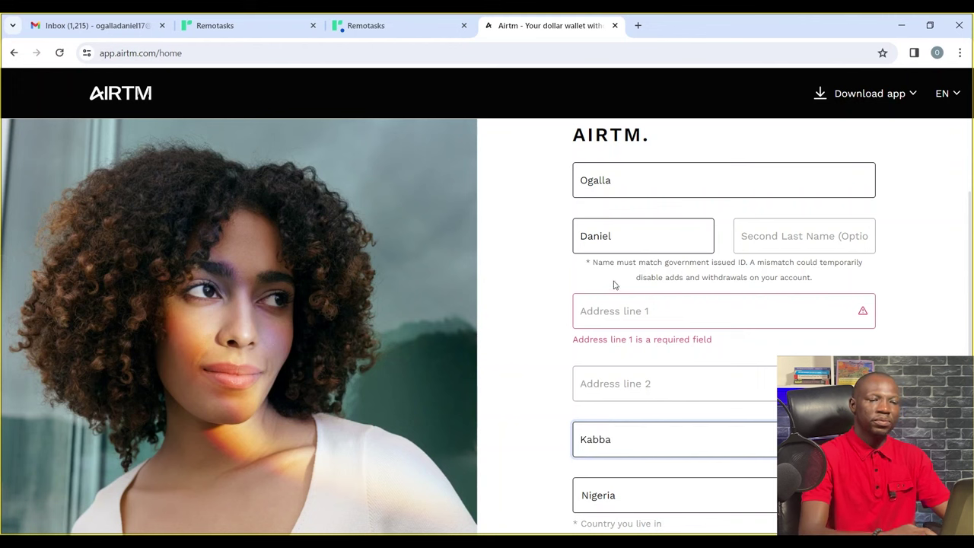
click(601, 311)
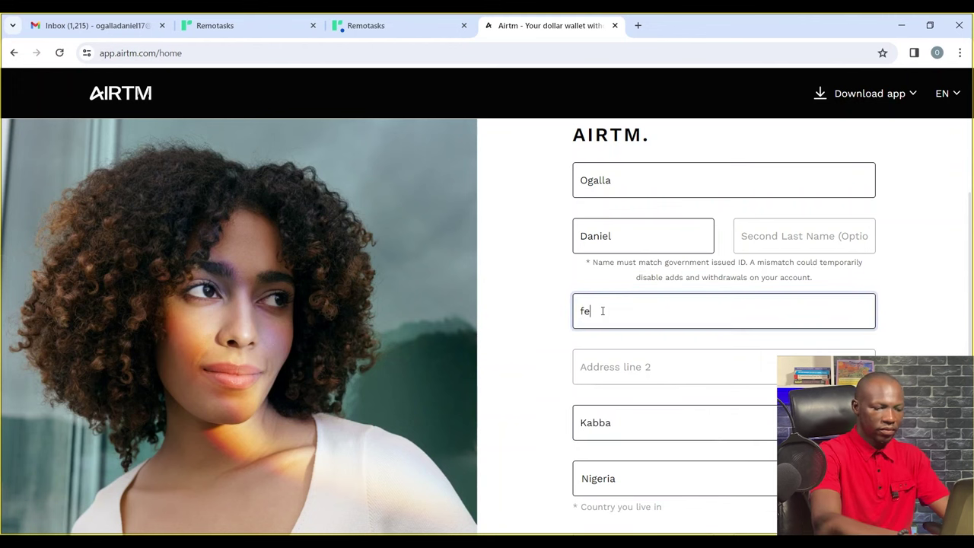
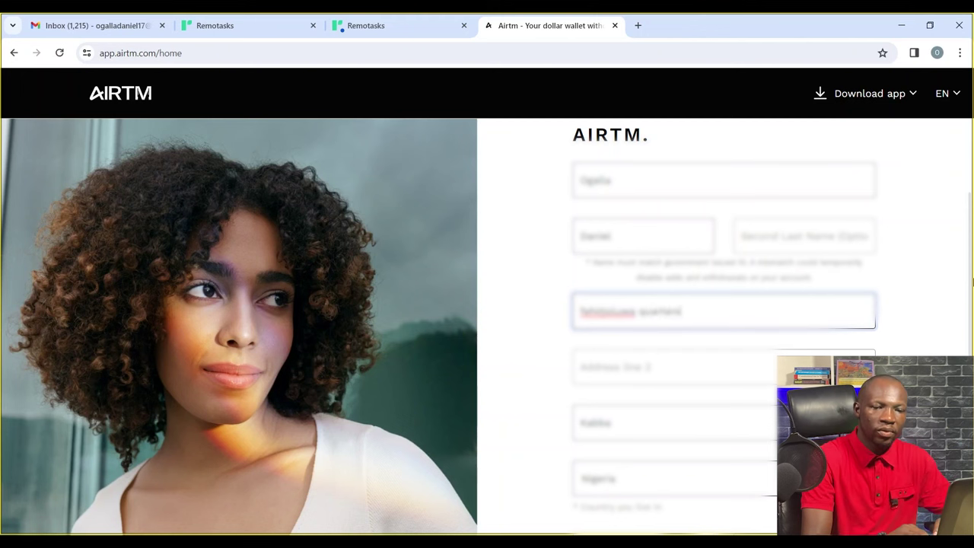
- Fill in the state and postal code on the Airtm profile form
scroll(552, 252, down, 4)
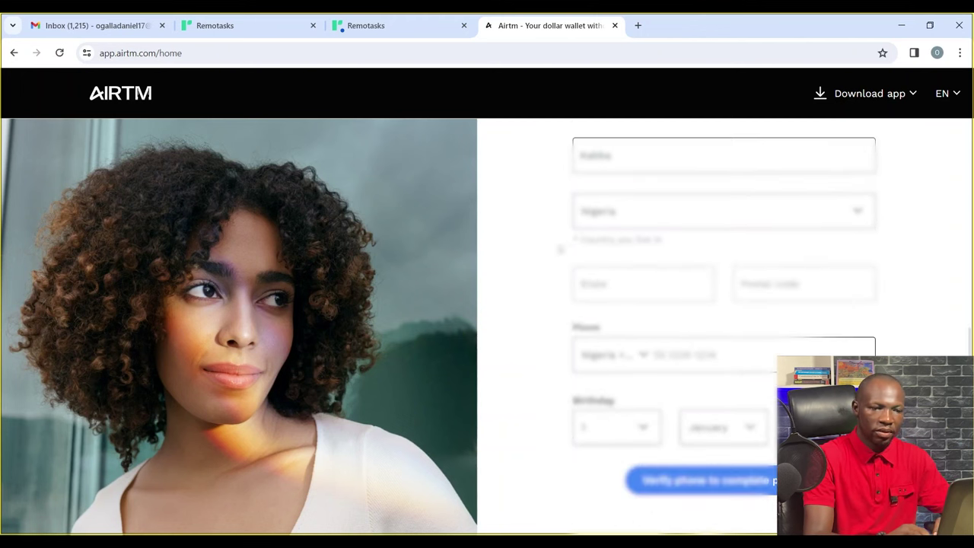
click(606, 284)
text(Ekiti)
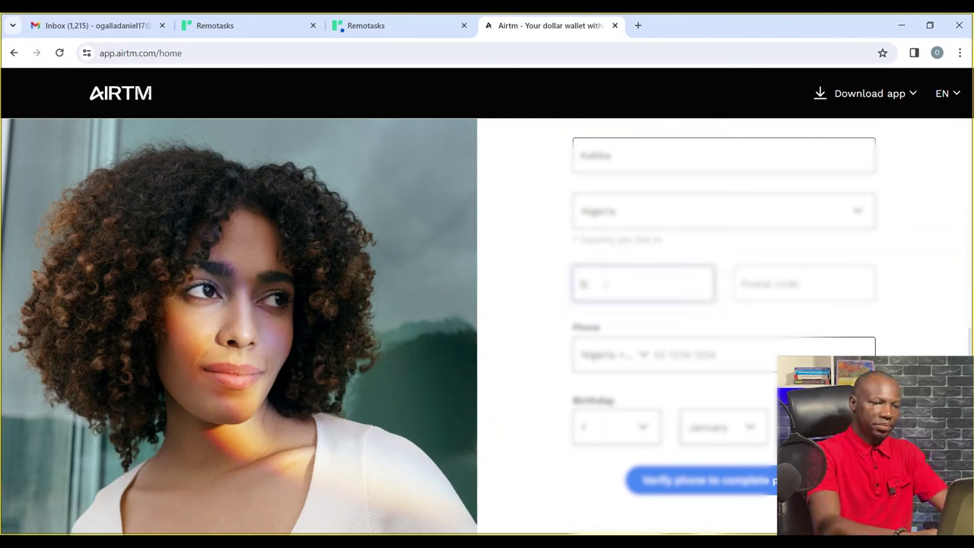
text(ogi)
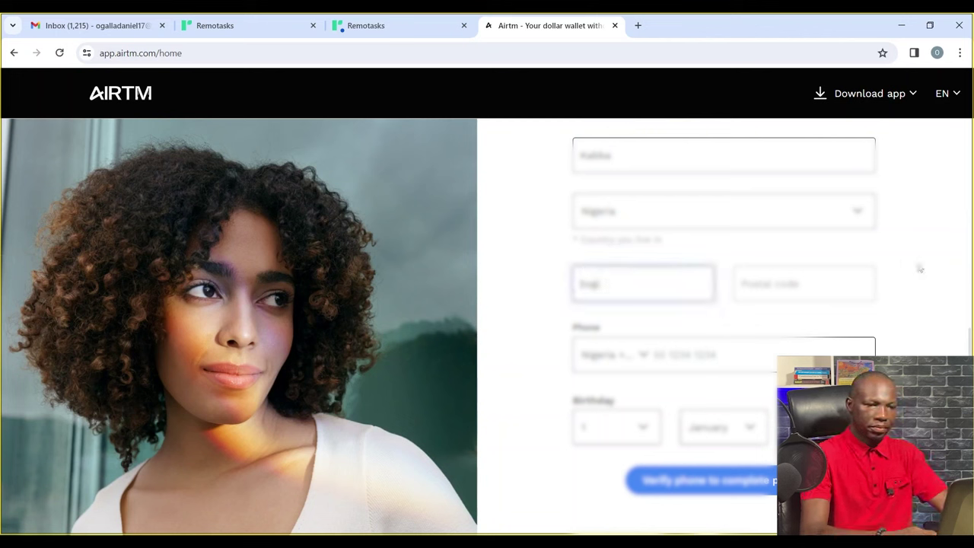
click(803, 283)
text(2600)
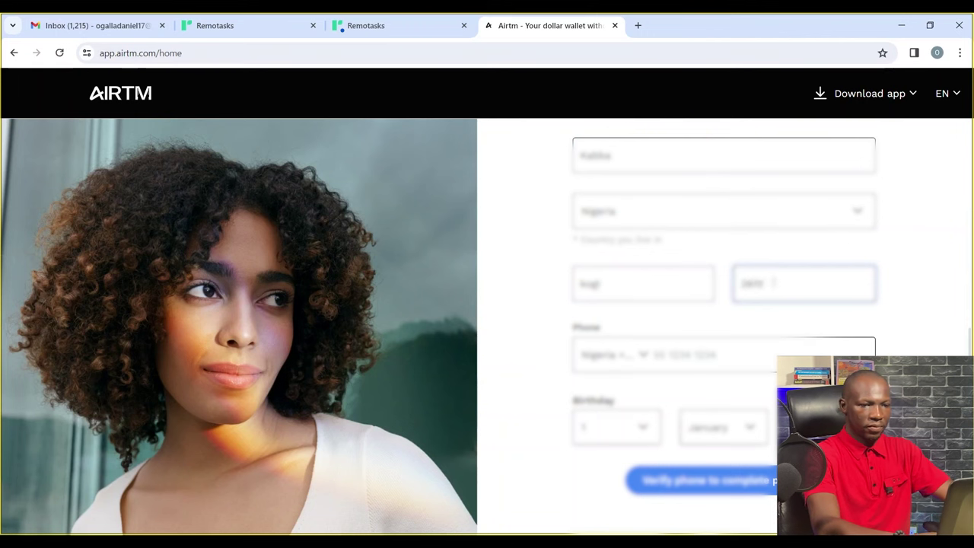
text(od)
- Replace the mistyped phone number with the correct ten-digit number
click(698, 353)
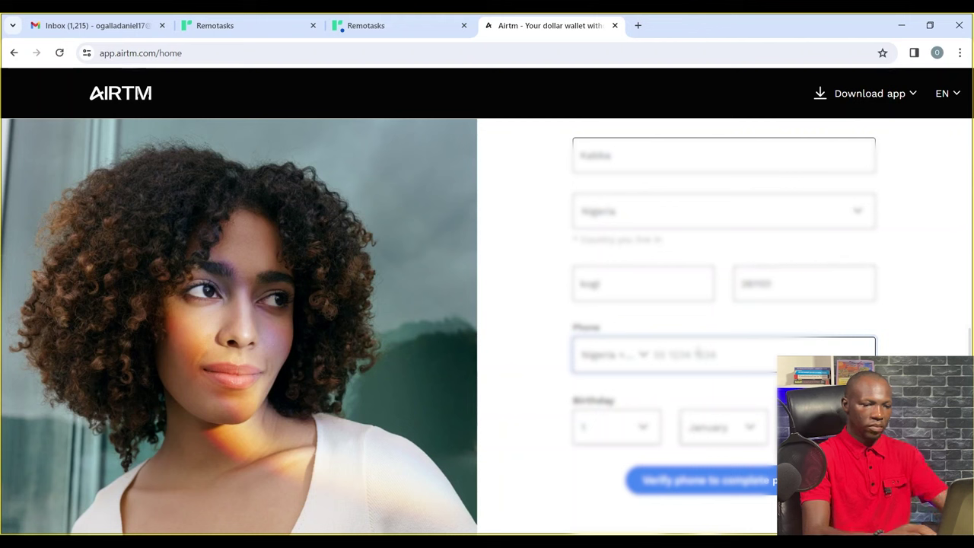
key(BackSpace)
key(BackSpace)
key(BackSpace)
key(BackSpace)
key(BackSpace)
key(BackSpace)
key(BackSpace)
key(BackSpace)
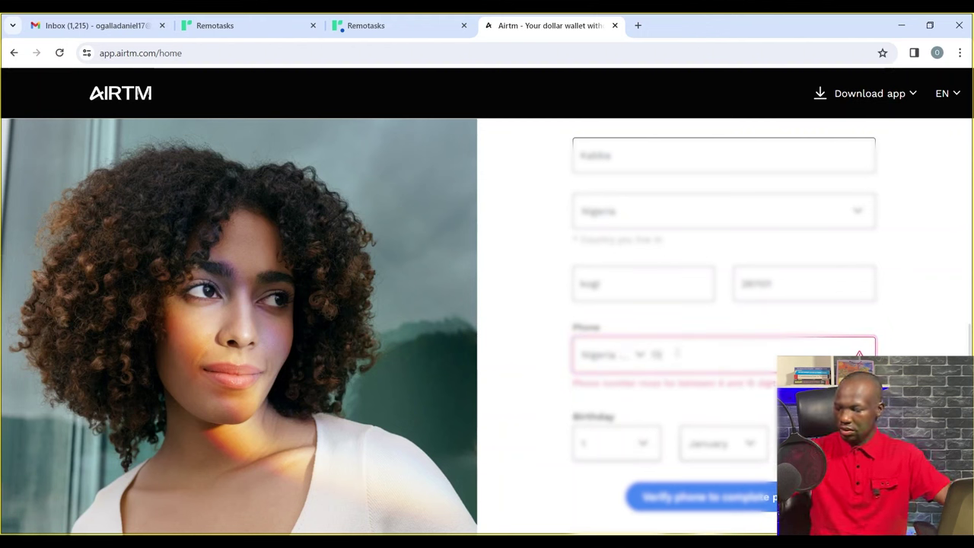
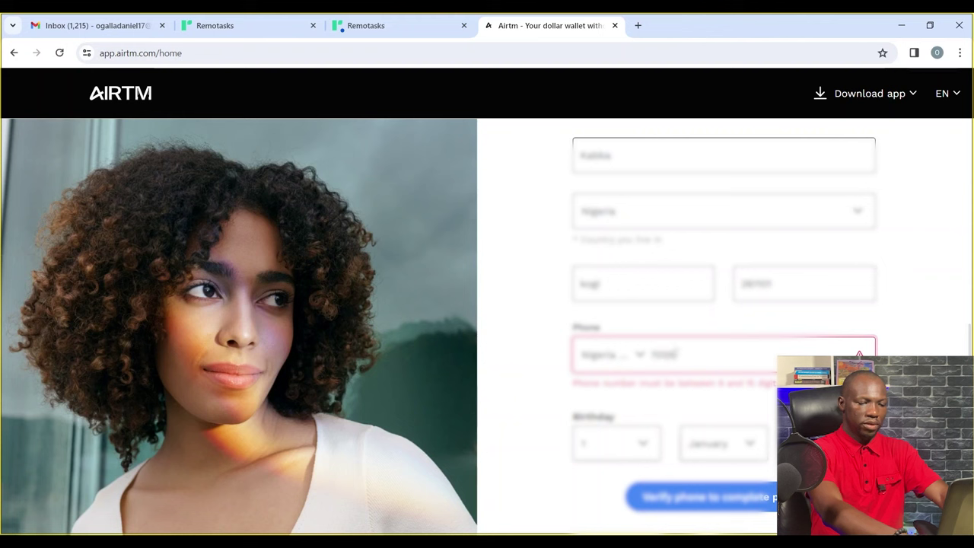
- Set the birthday to April with a birth year, then begin phone verification
click(742, 426)
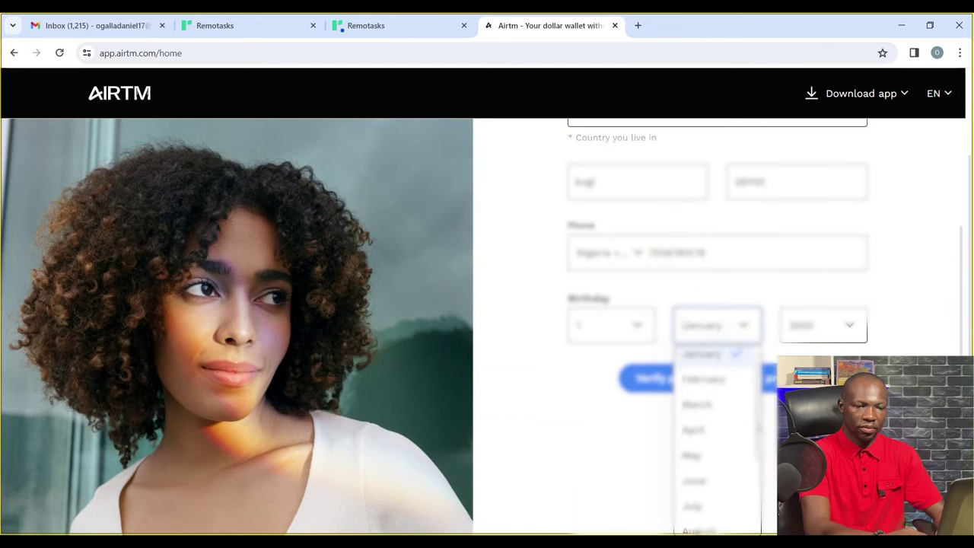
scroll(699, 425, down, 1)
click(696, 418)
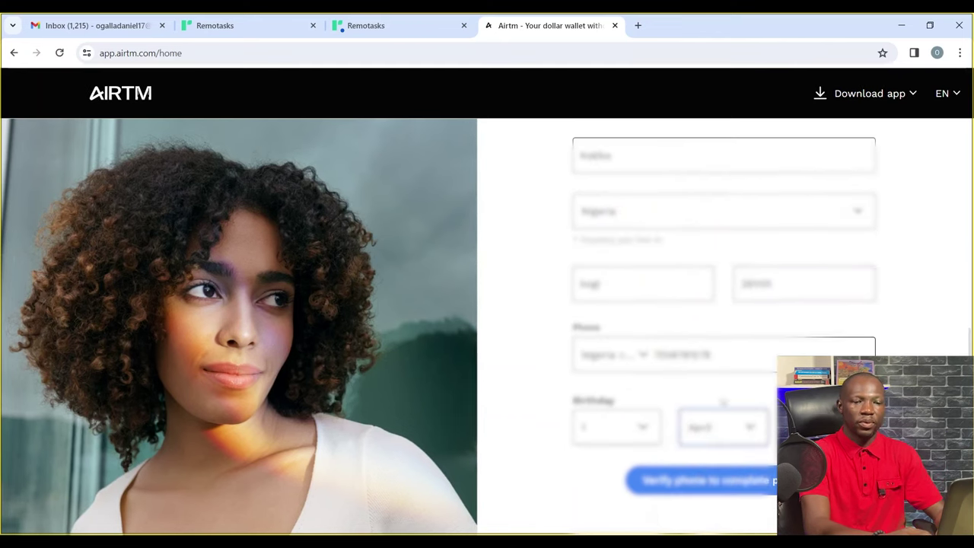
click(821, 427)
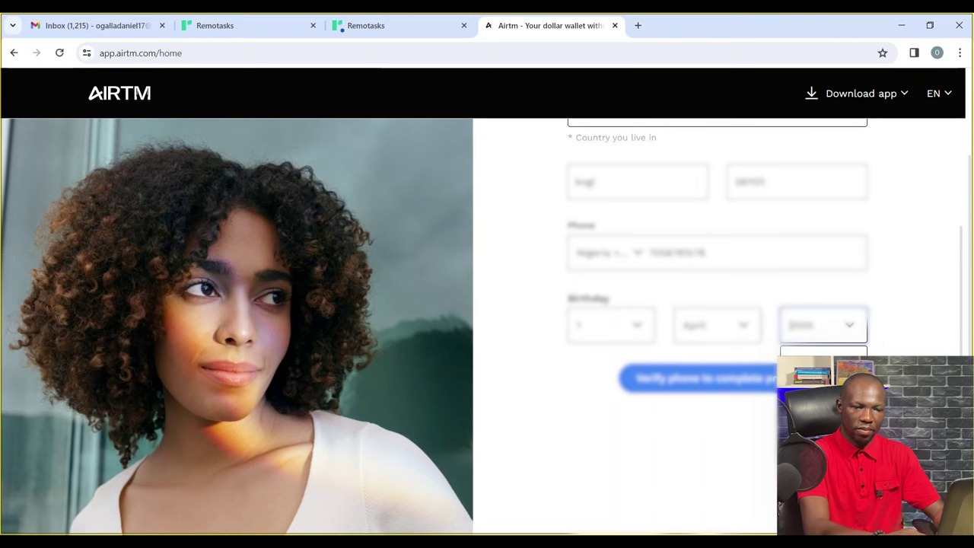
click(821, 366)
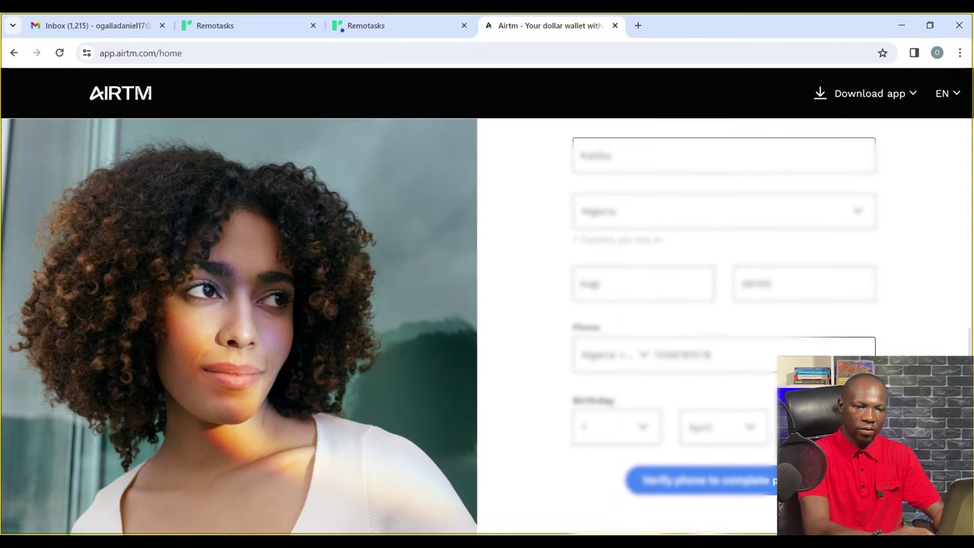
click(715, 487)
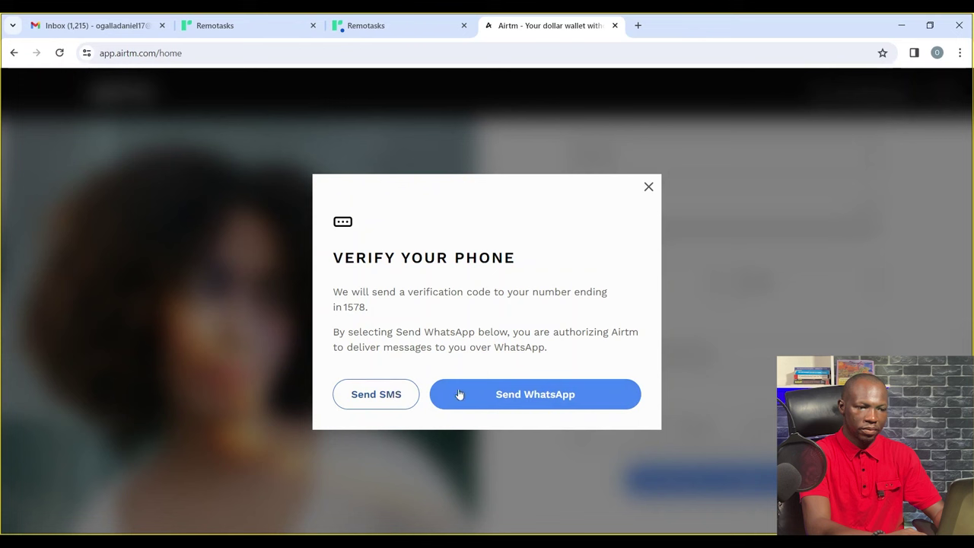
- Have the code sent via WhatsApp and enter the six-digit verification code
click(502, 396)
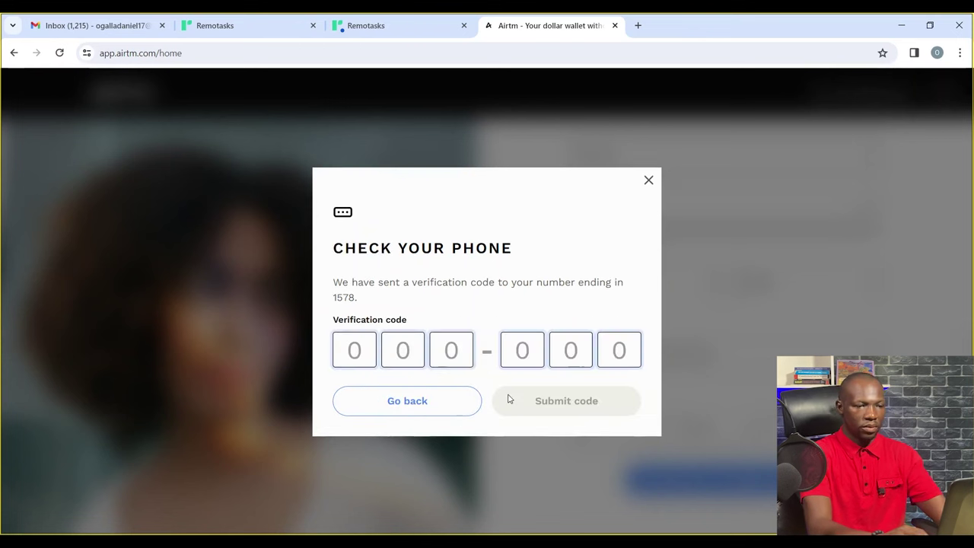
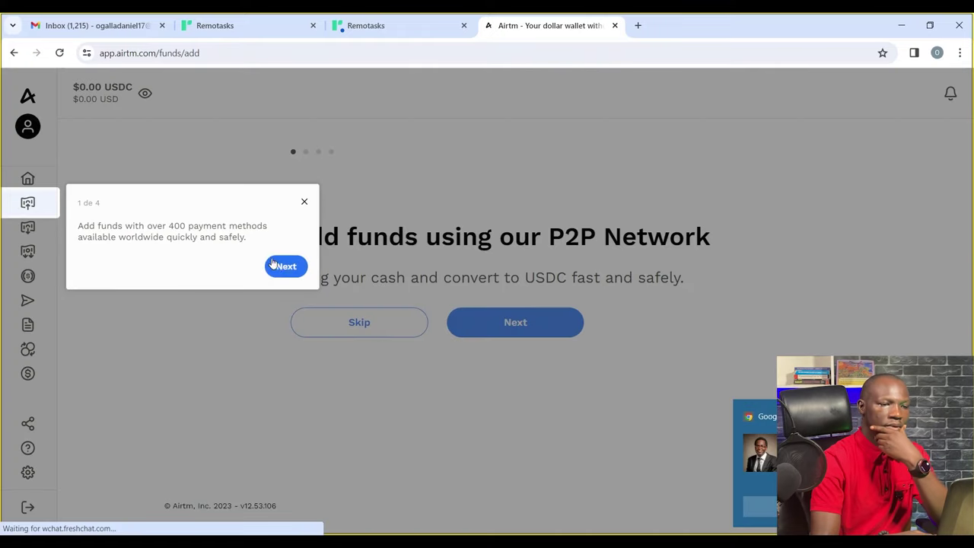
- Step through all Airtm feature tour tips and dismiss the tour
click(285, 267)
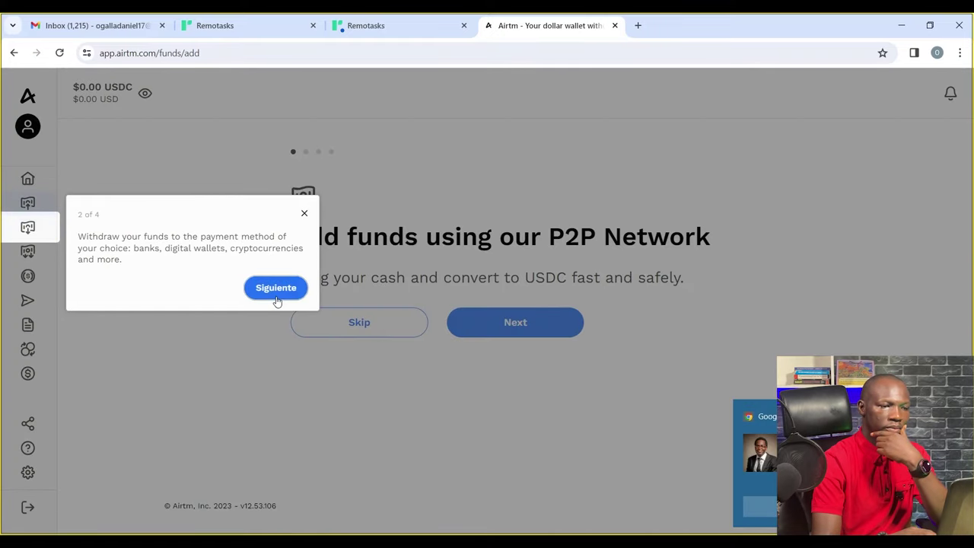
click(276, 296)
click(276, 298)
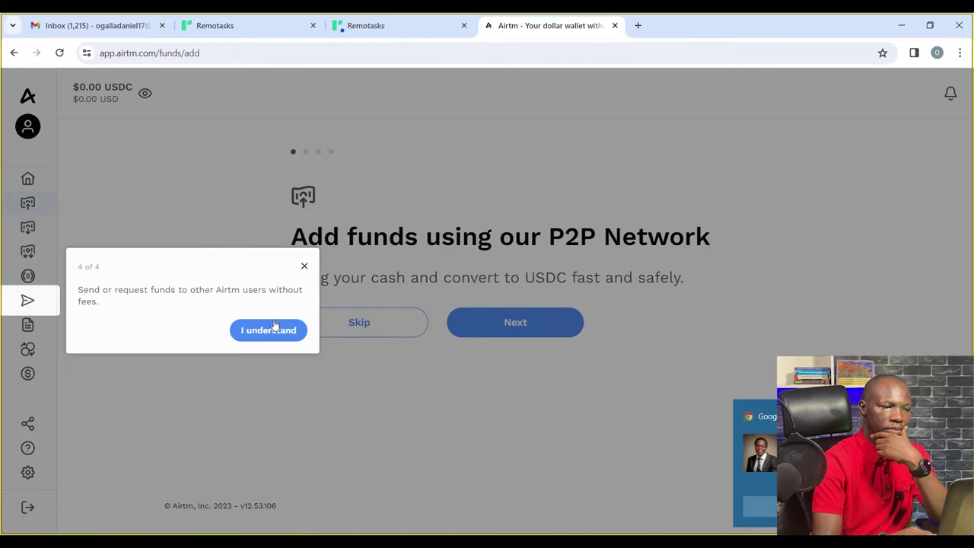
click(281, 332)
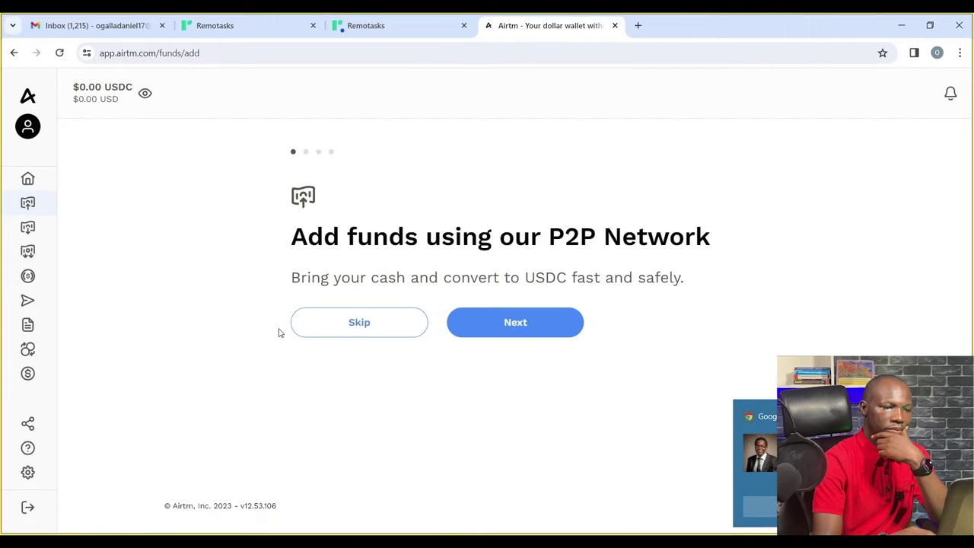
- Finish the add-funds introduction, dismiss the payment tip, and browse the listed methods
click(475, 333)
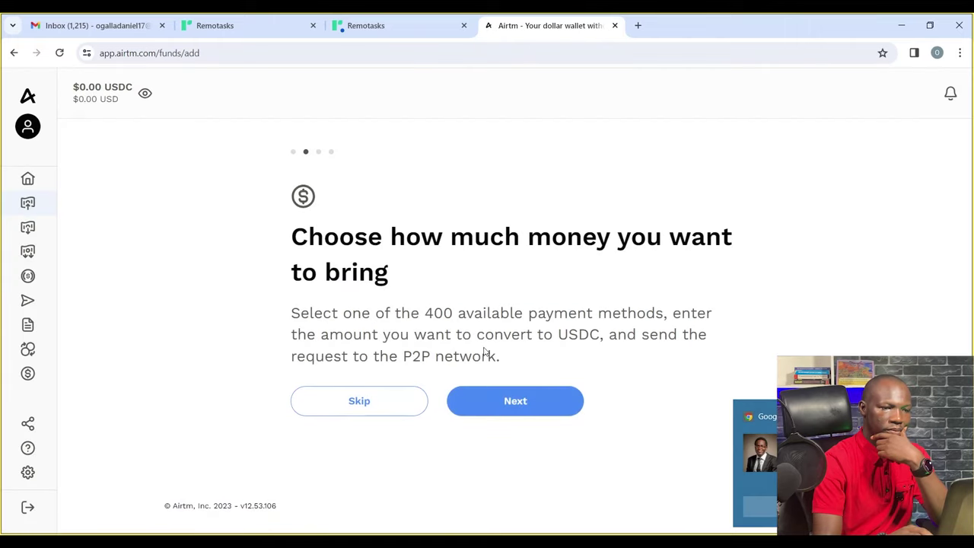
click(507, 403)
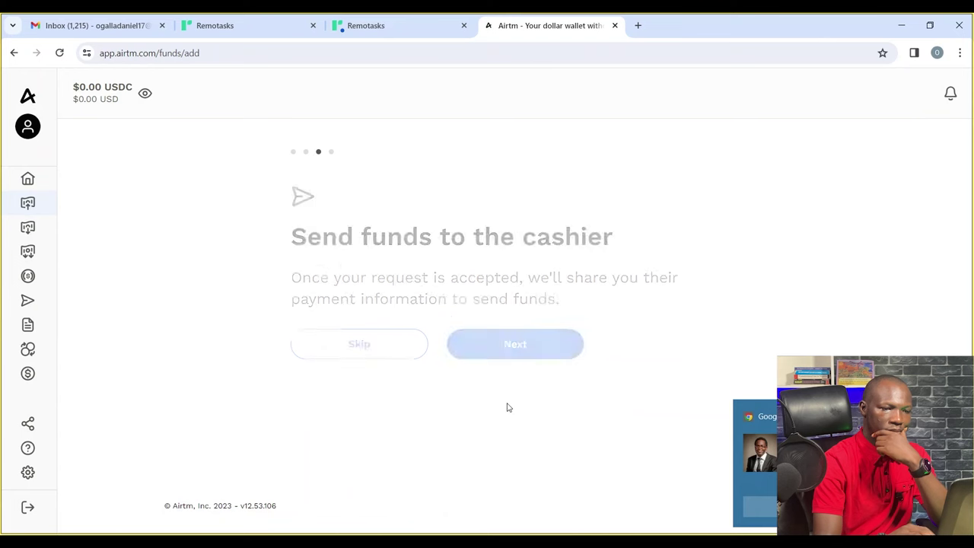
click(502, 354)
click(379, 377)
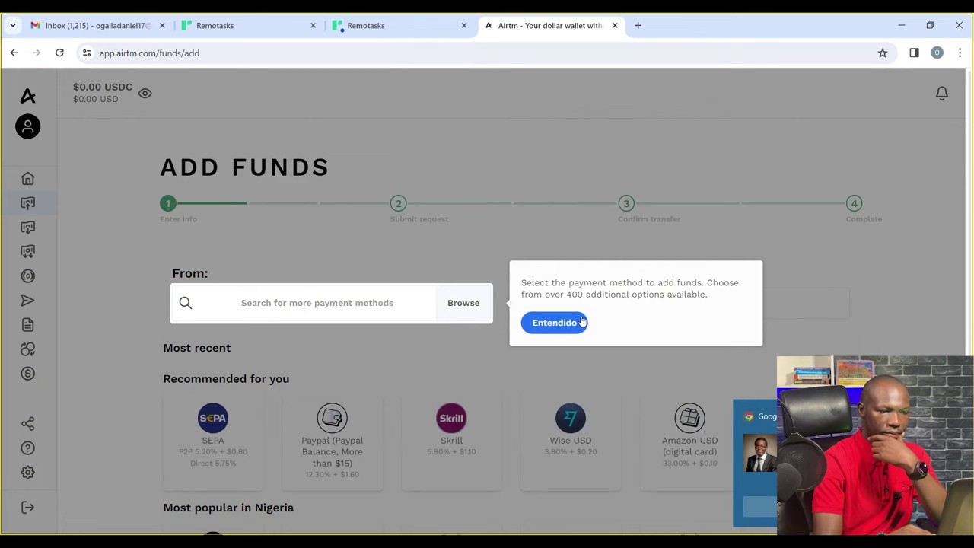
click(562, 322)
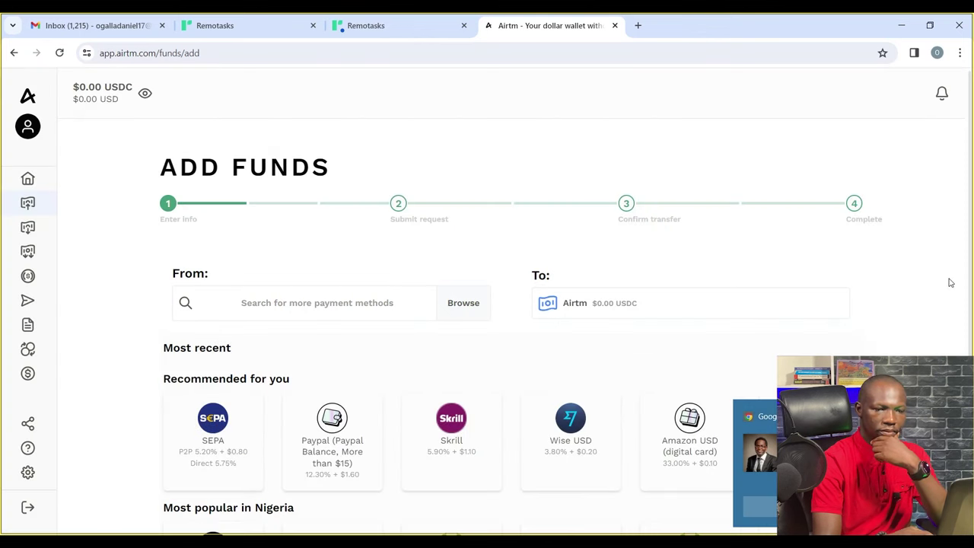
scroll(487, 320, down, 3)
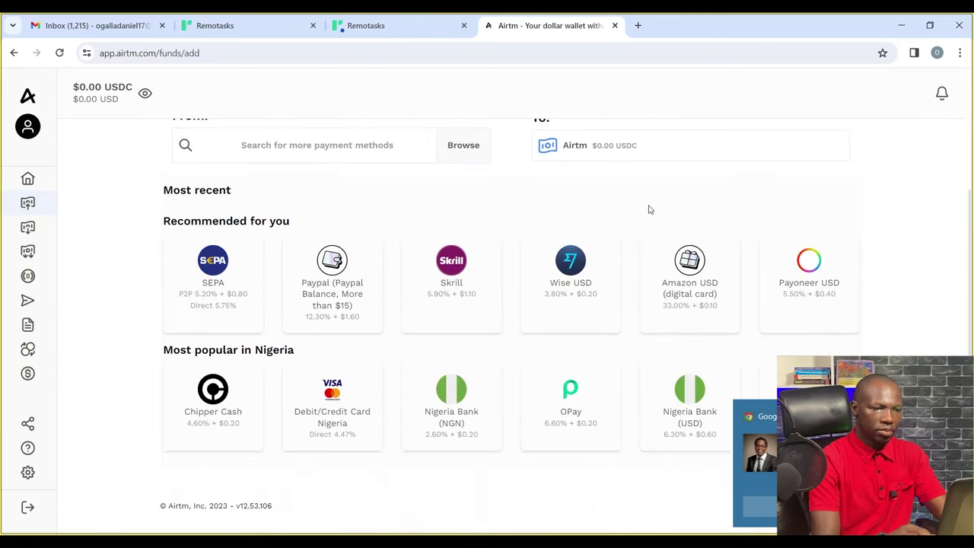
- Dismiss the old alert, resubmit the AirTM details successfully, and go to the Dashboard
click(406, 18)
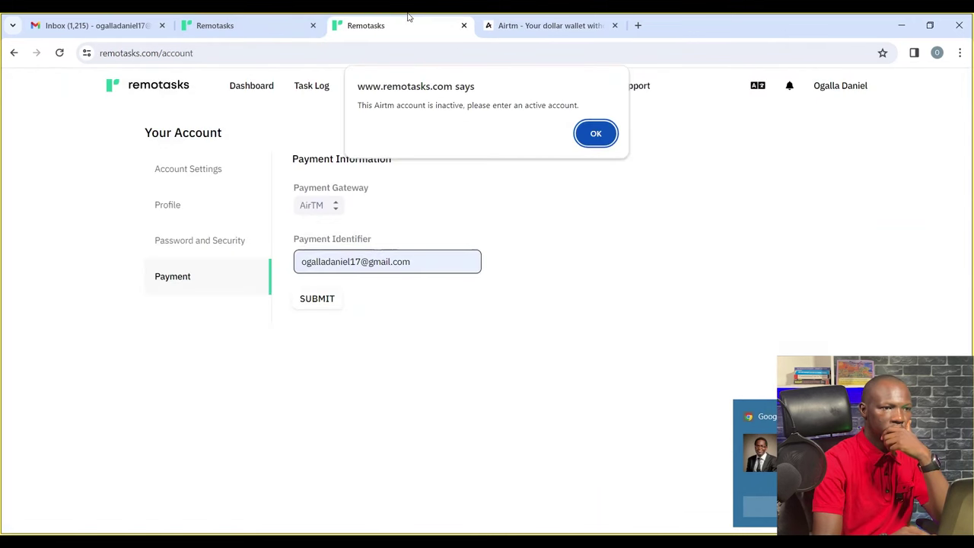
click(594, 134)
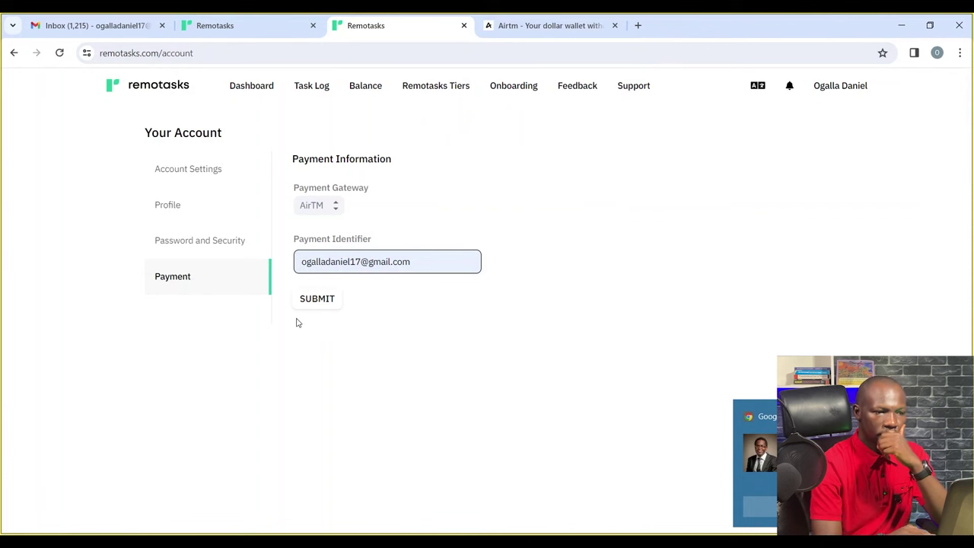
click(328, 303)
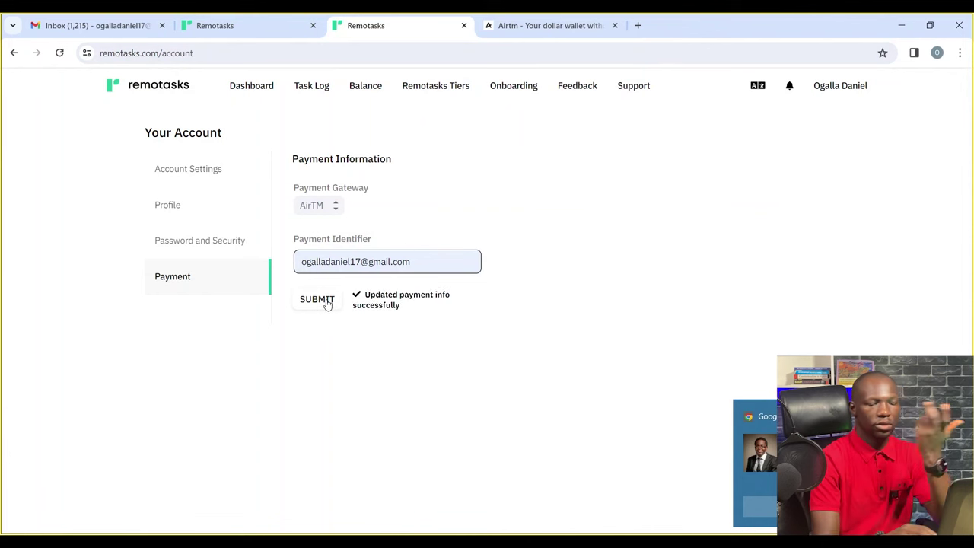
click(248, 88)
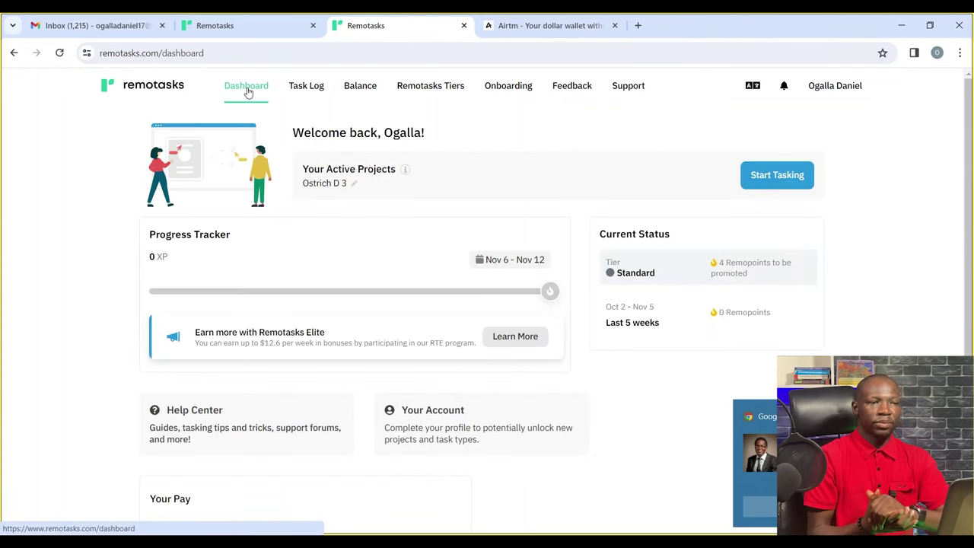